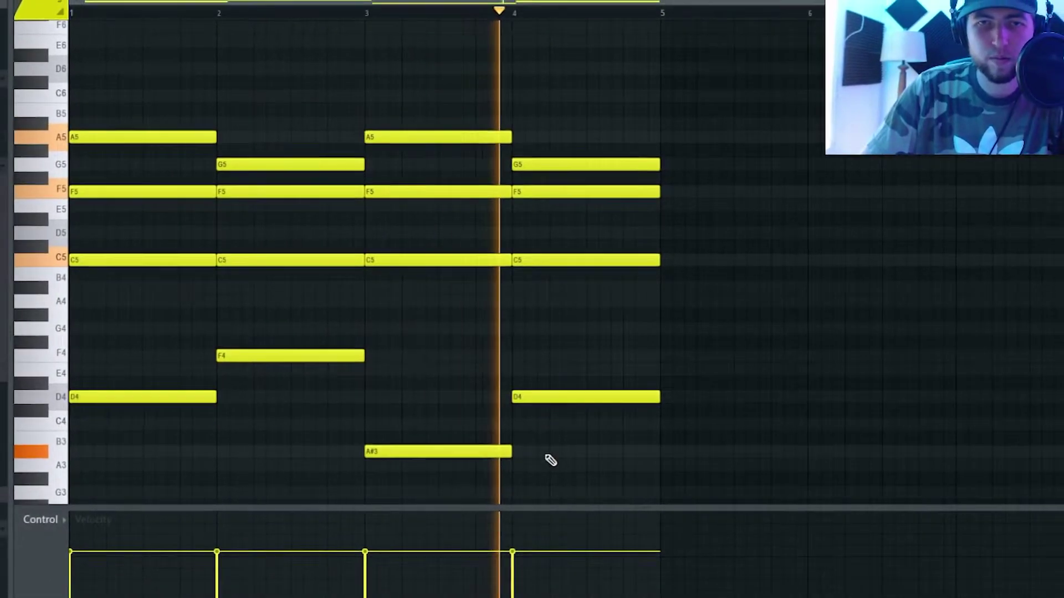
Stretch the third chord over the fourth chord's bar and shift the change between the first two chords a quarter into bar 2.
{"action": "left_click_drag", "start_coordinate": [492, 460], "coordinate": [650, 149]}
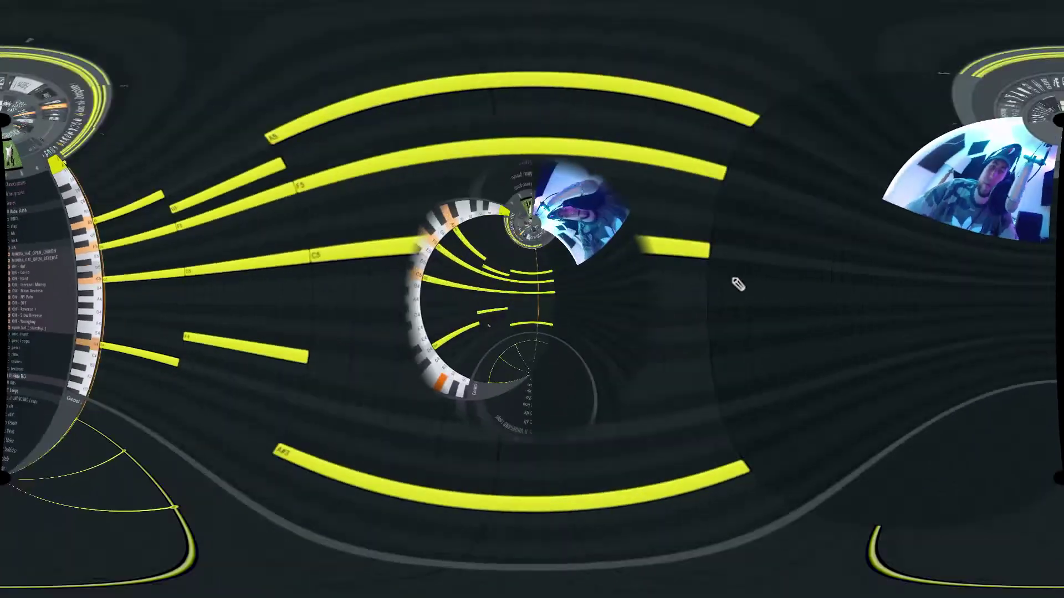
{"action": "left_click_drag", "start_coordinate": [336, 417], "coordinate": [237, 193]}
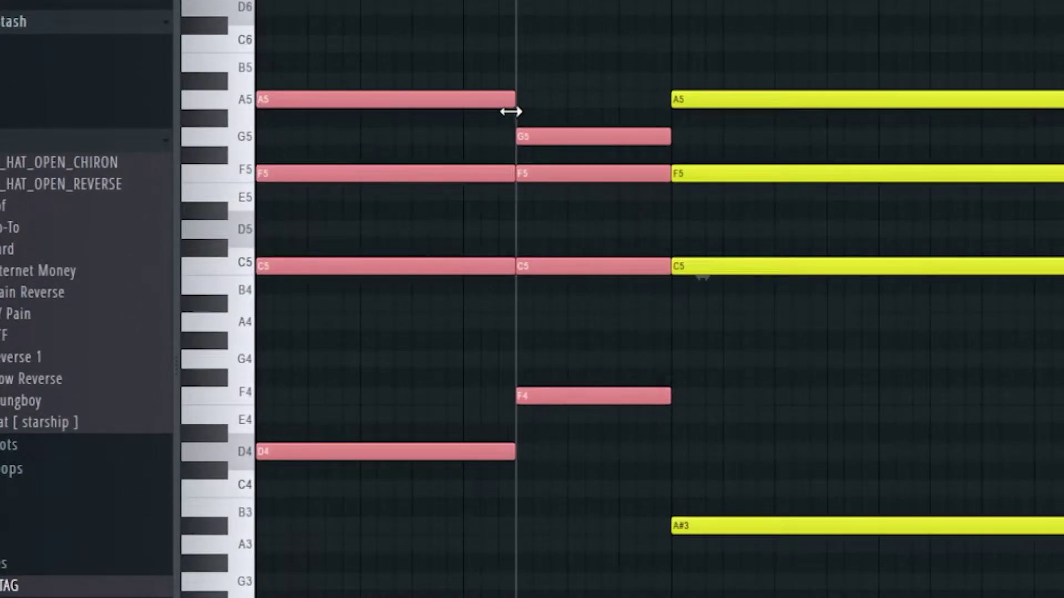
{"action": "left_click", "coordinate": [568, 149], "text": "ctrl"}
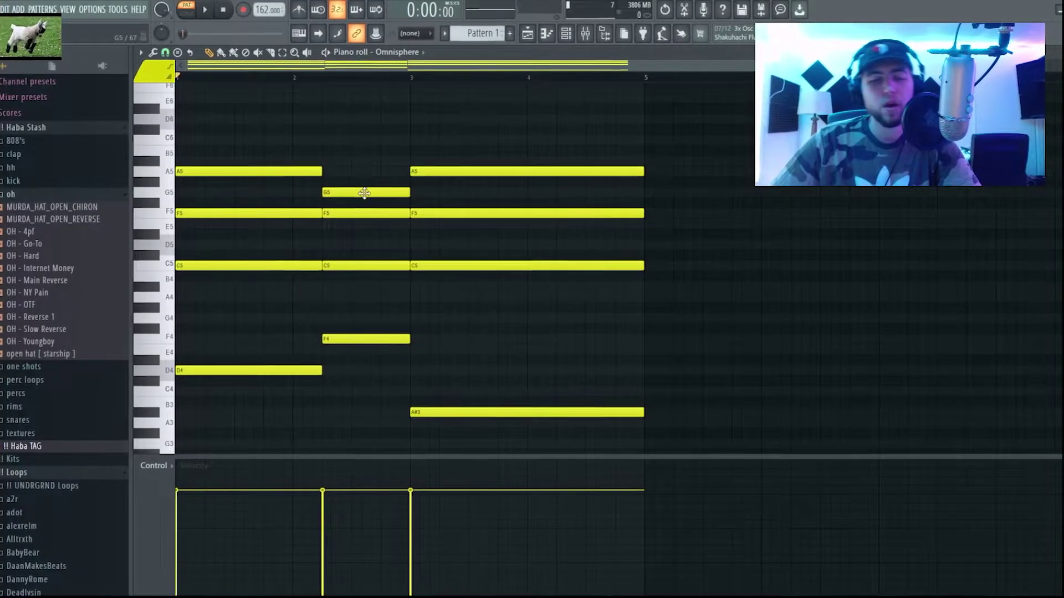
Highlight the first two chords to review their changed rhythm, clear the selection and play back the progression.
{"action": "left_click_drag", "start_coordinate": [347, 415], "coordinate": [233, 135]}
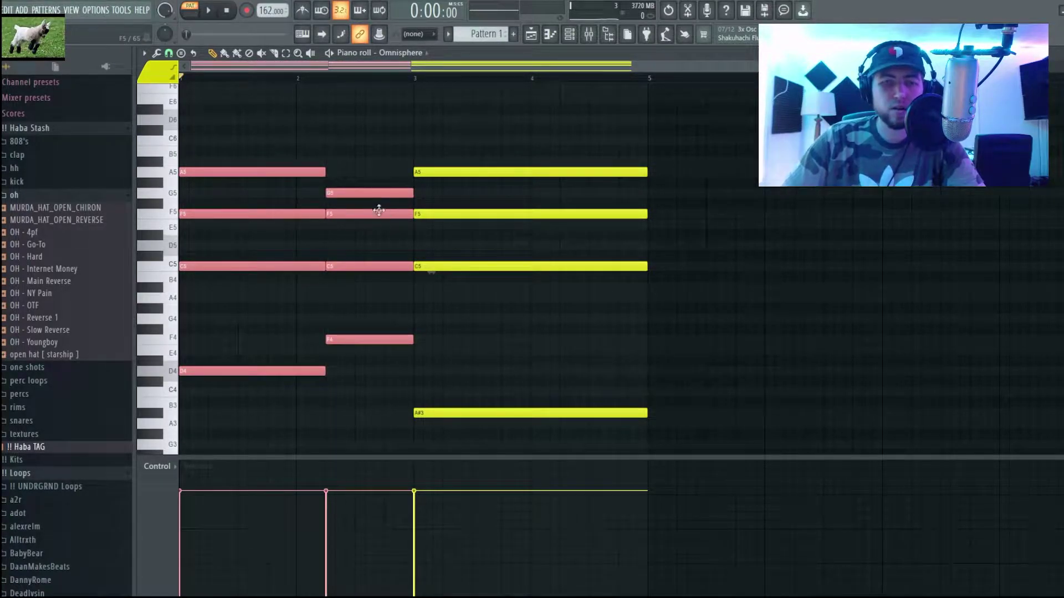
{"action": "left_click", "coordinate": [396, 192]}
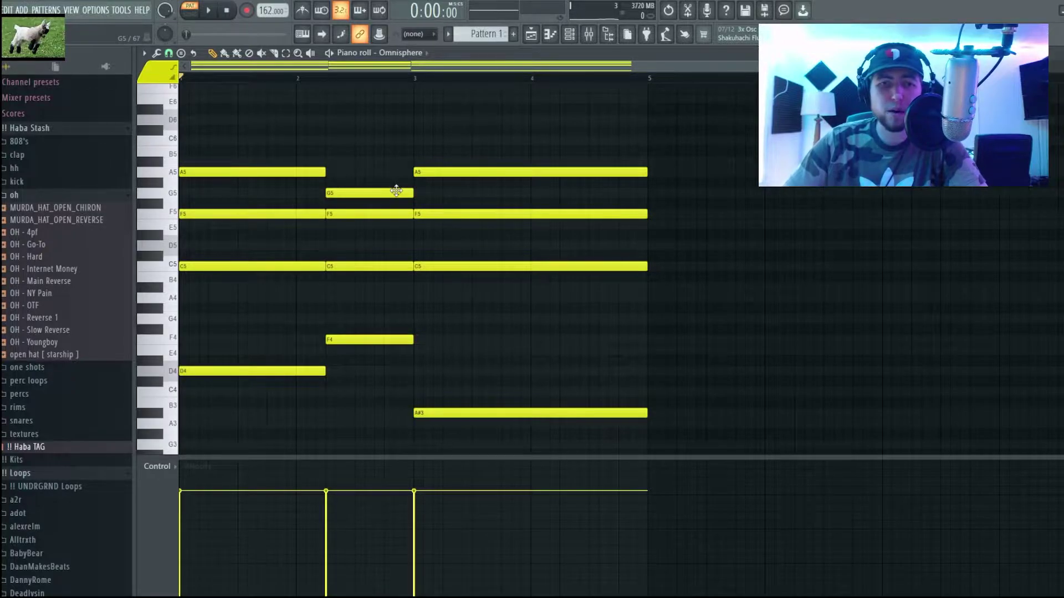
{"action": "left_click_drag", "start_coordinate": [396, 190], "coordinate": [392, 193]}
{"action": "key", "text": "space"}
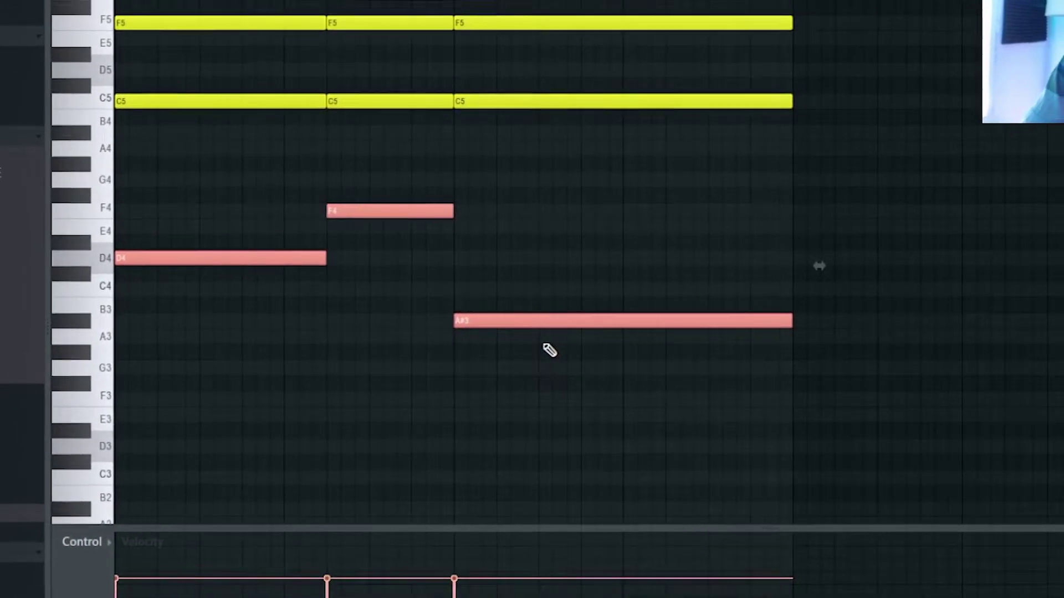
Transpose the duplicated bass notes down one octave to D3, F3 and A#2, and clear the selection.
{"action": "key", "text": "ctrl+Down"}
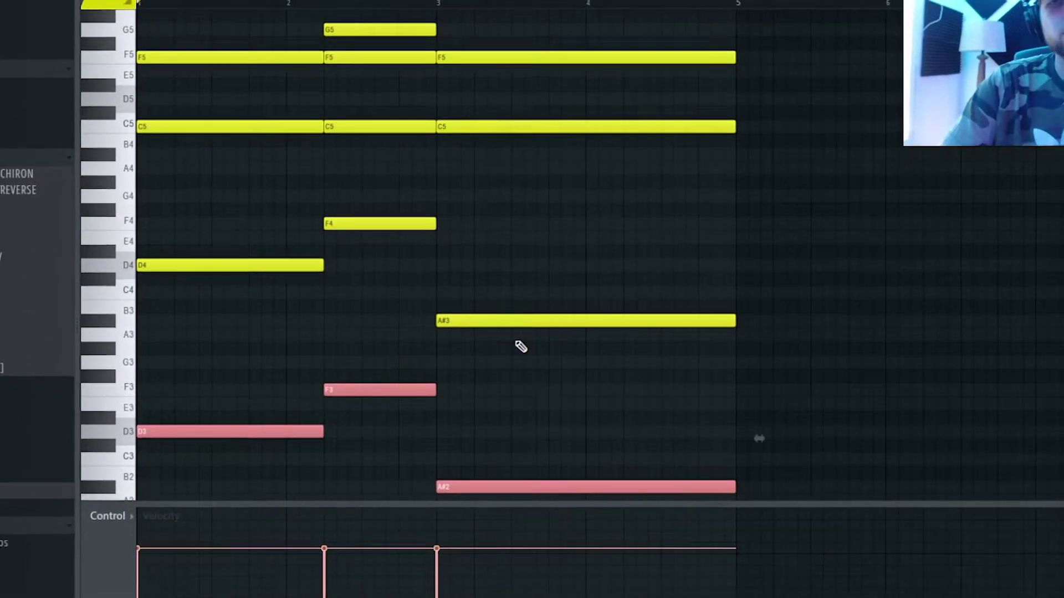
{"action": "scroll", "coordinate": [438, 283], "scroll_direction": "down", "scroll_amount": 4}
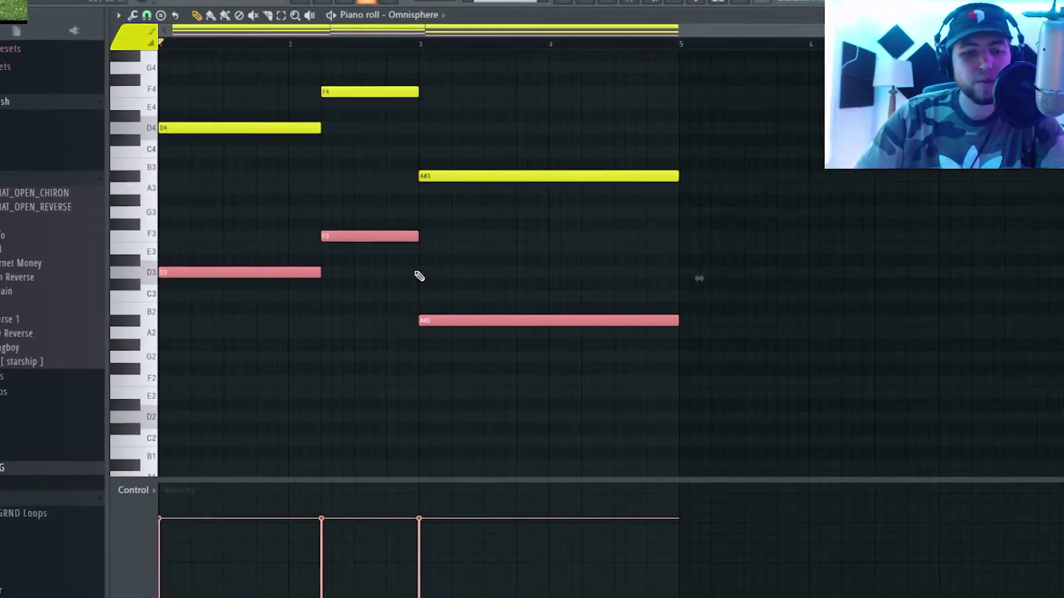
{"action": "scroll", "coordinate": [419, 276], "scroll_direction": "up", "scroll_amount": 4}
{"action": "key", "text": "ctrl+d"}
{"action": "scroll", "coordinate": [448, 360], "scroll_direction": "up", "scroll_amount": 4}
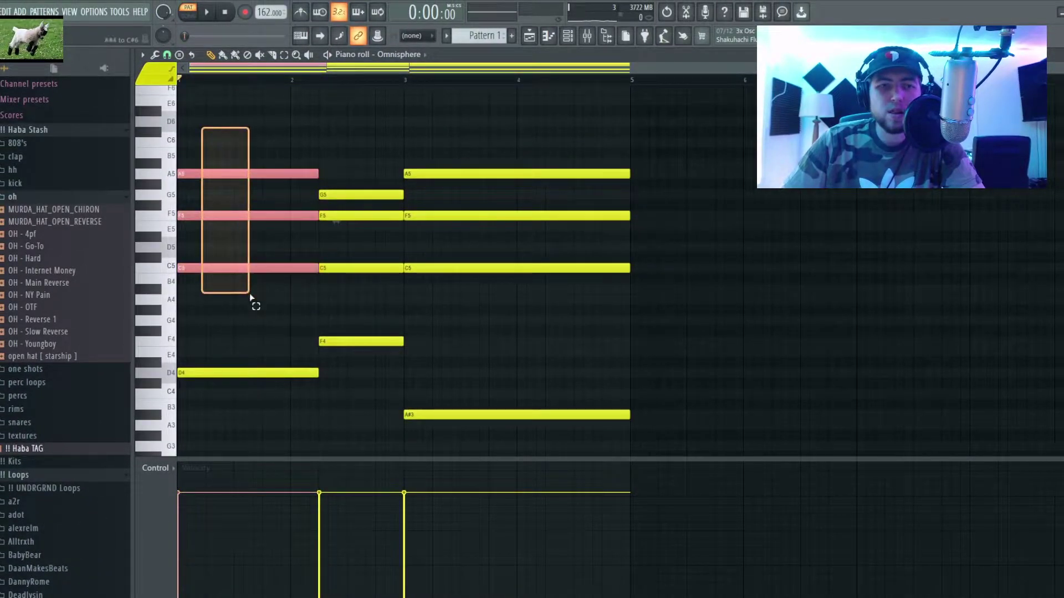
Strum all the chords with the Strumizer, using a small positive start-time strength and preserving the note ends.
{"action": "left_click_drag", "start_coordinate": [224, 393], "coordinate": [263, 420]}
{"action": "left_click_drag", "start_coordinate": [264, 319], "coordinate": [241, 138]}
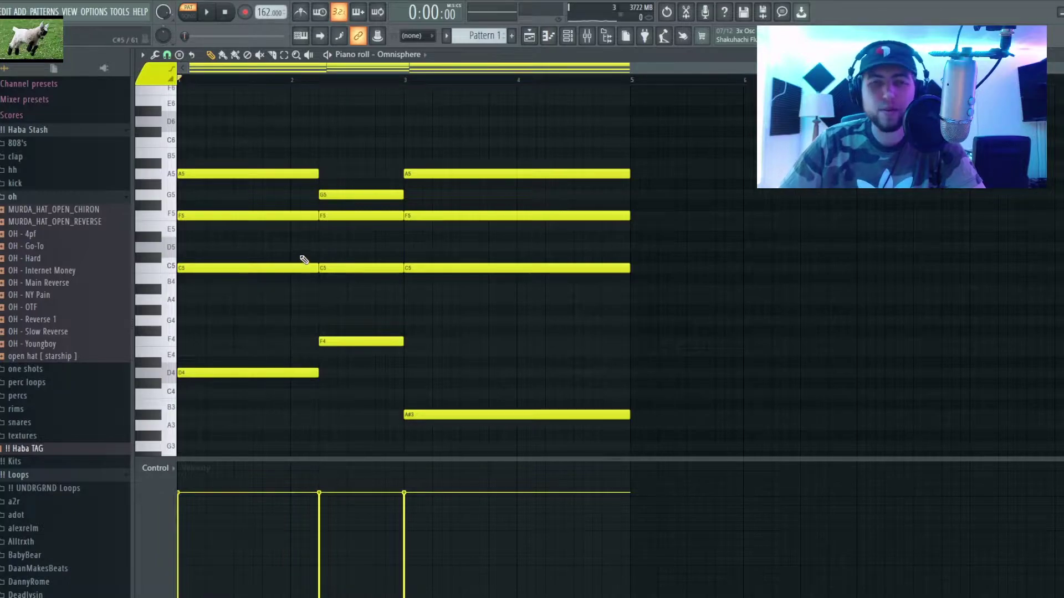
{"action": "scroll", "coordinate": [331, 232], "scroll_direction": "up", "scroll_amount": 6}
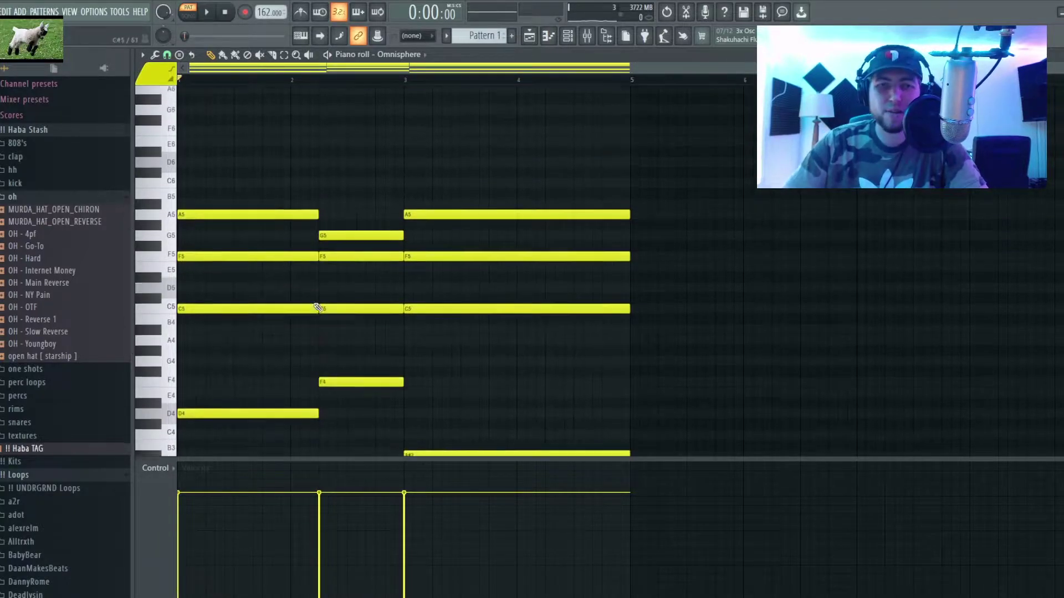
{"action": "scroll", "coordinate": [197, 254], "scroll_direction": "down", "scroll_amount": 5}
{"action": "scroll", "coordinate": [201, 246], "scroll_direction": "down", "scroll_amount": 3}
{"action": "scroll", "coordinate": [197, 243], "scroll_direction": "up", "scroll_amount": 4}
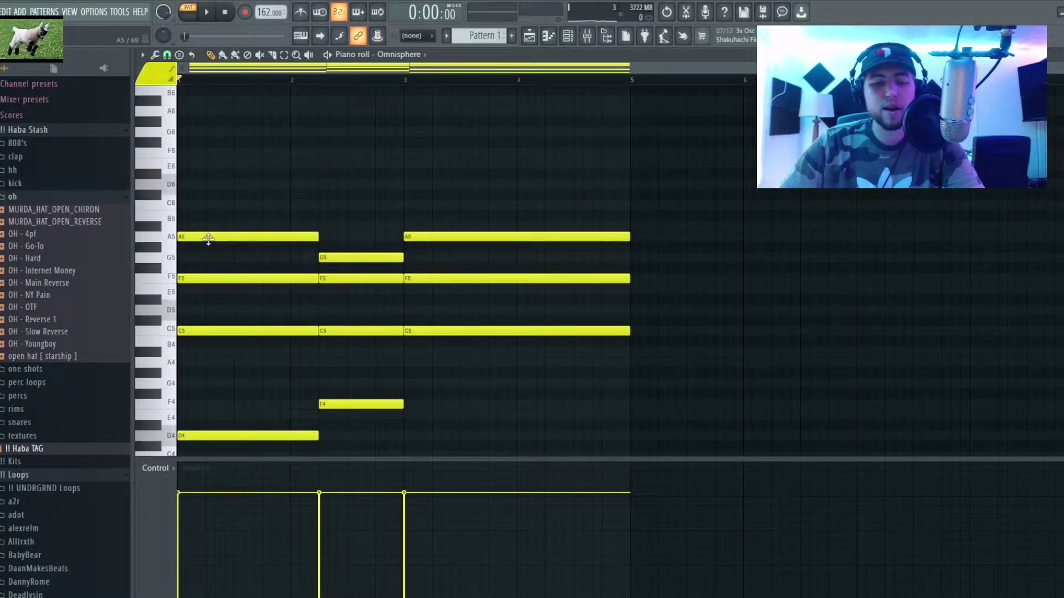
{"action": "key", "text": "alt+s"}
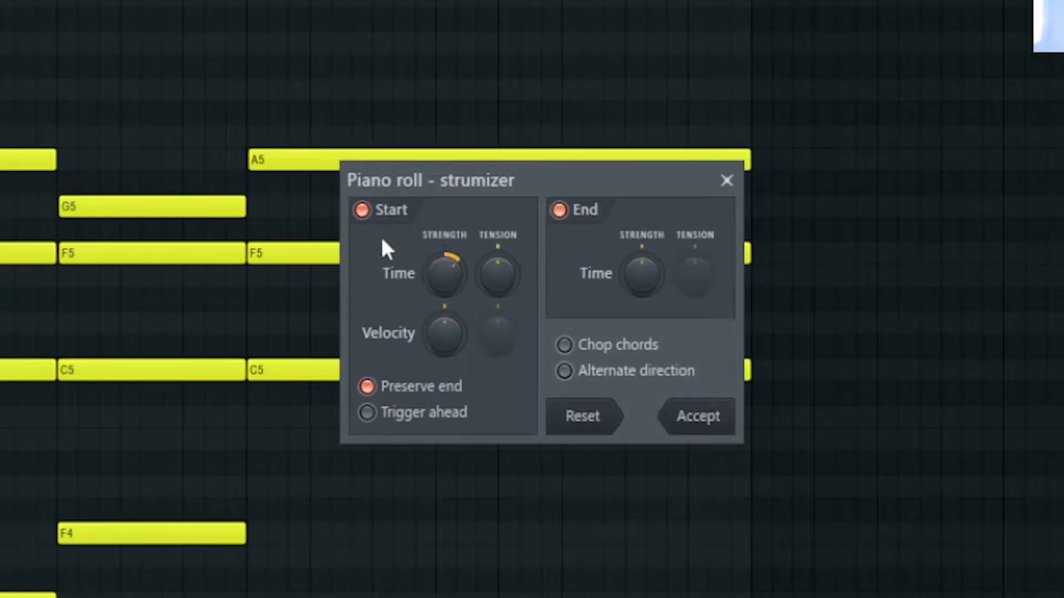
{"action": "left_click", "coordinate": [697, 419]}
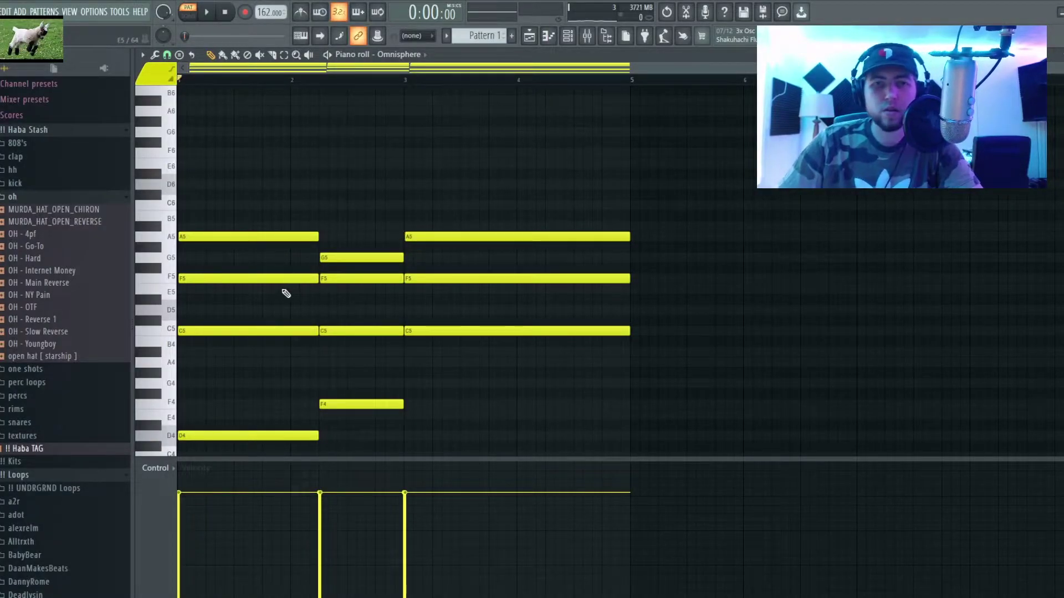
Copy the second chord's F5 note up an octave to F6, lower the copy's velocity and play the pattern.
{"action": "left_click_drag", "start_coordinate": [349, 278], "coordinate": [348, 152]}
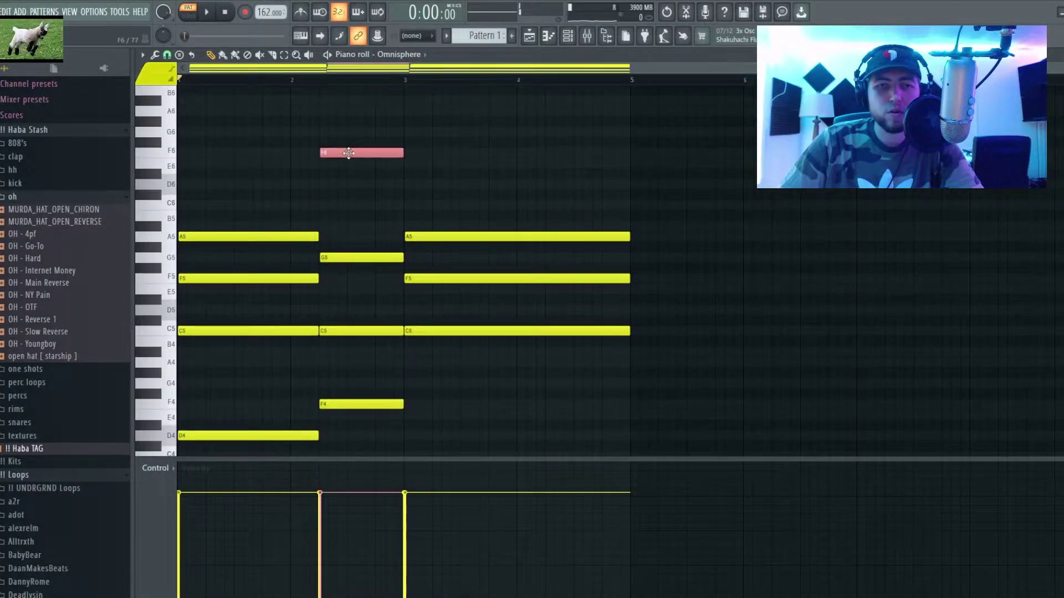
{"action": "key", "text": "ctrl+v"}
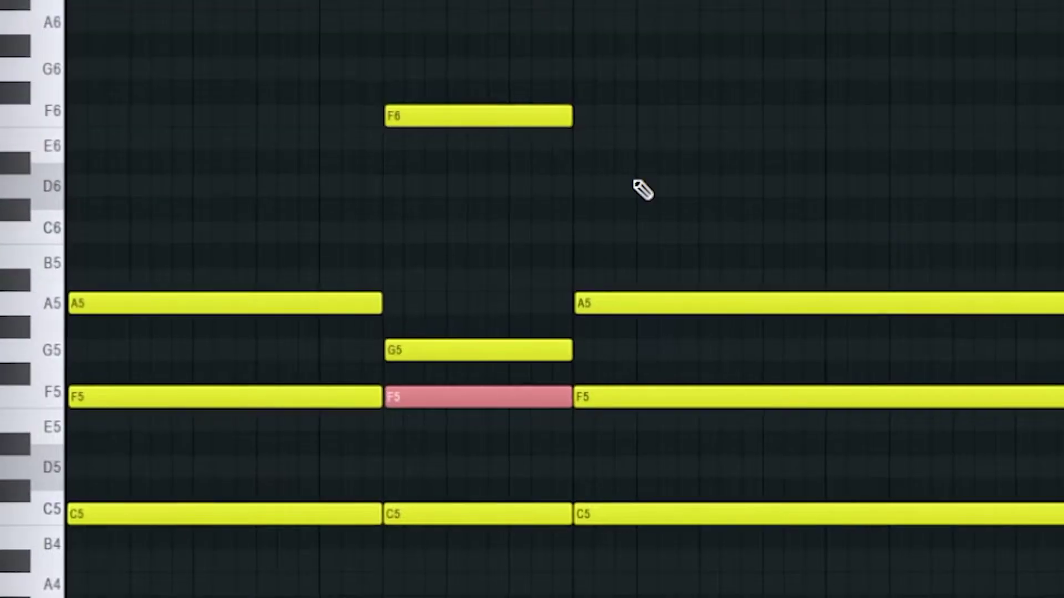
{"action": "left_click_drag", "start_coordinate": [305, 137], "coordinate": [355, 201]}
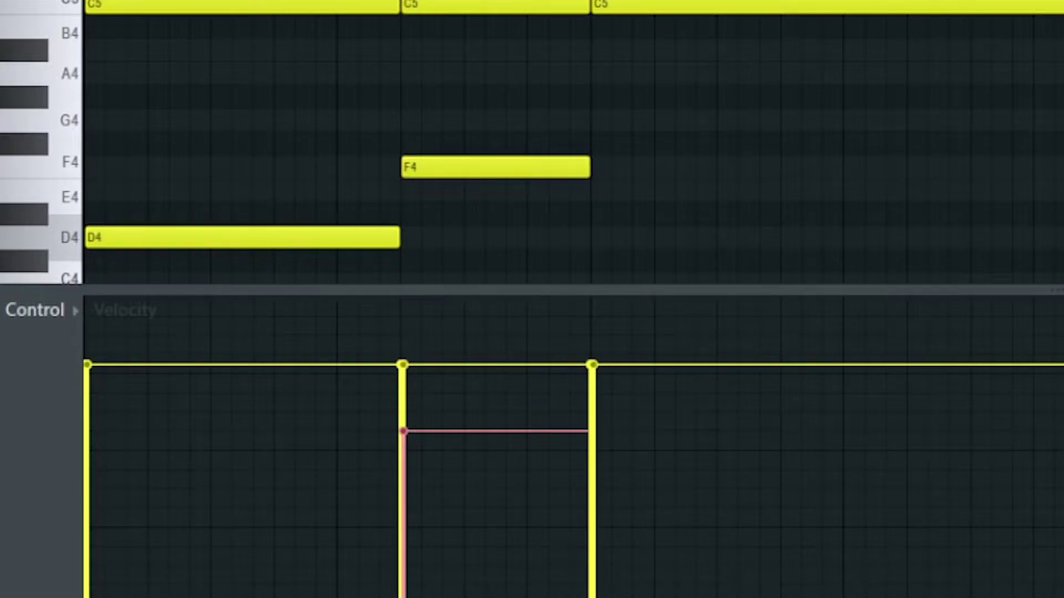
{"action": "key", "text": "space"}
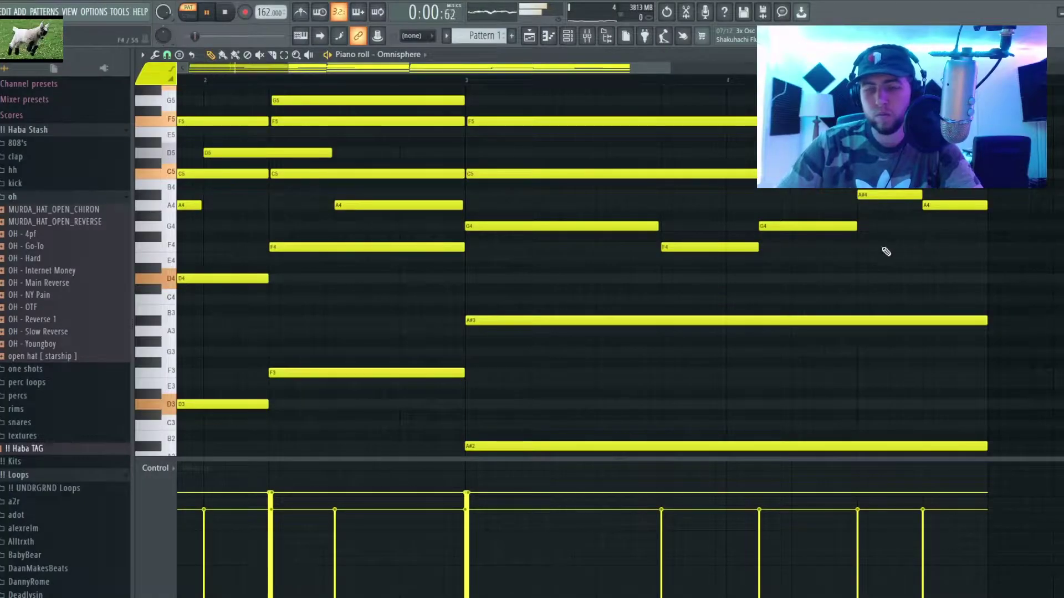
Raise the velocity of all the counter-melody notes between G4 and D5, including the F4 in bar 3, slightly and together.
{"action": "scroll", "coordinate": [886, 251], "scroll_direction": "down", "scroll_amount": 3}
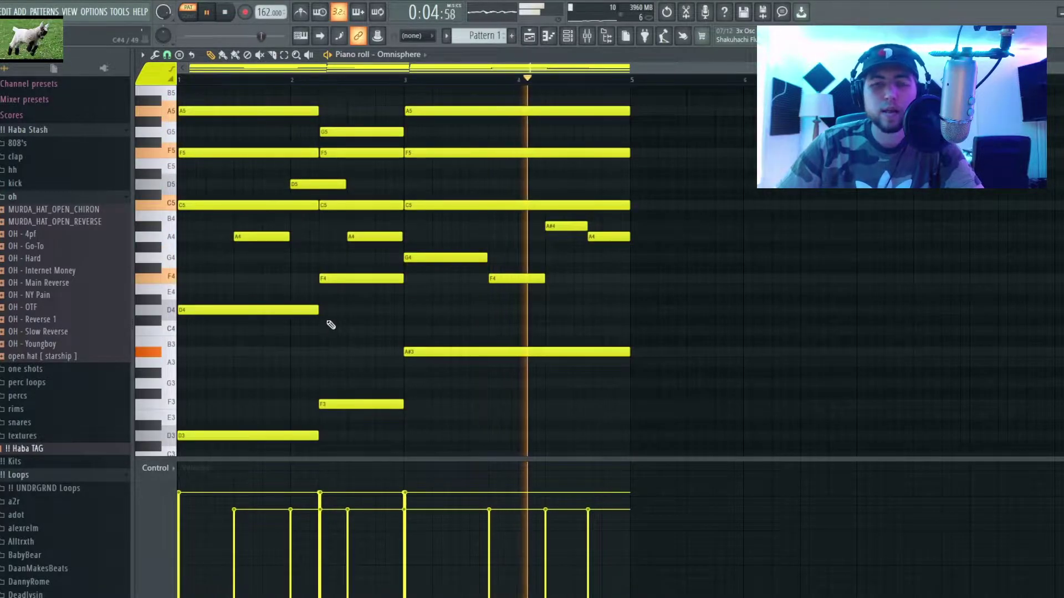
{"action": "left_click", "coordinate": [259, 237], "text": "ctrl+shift"}
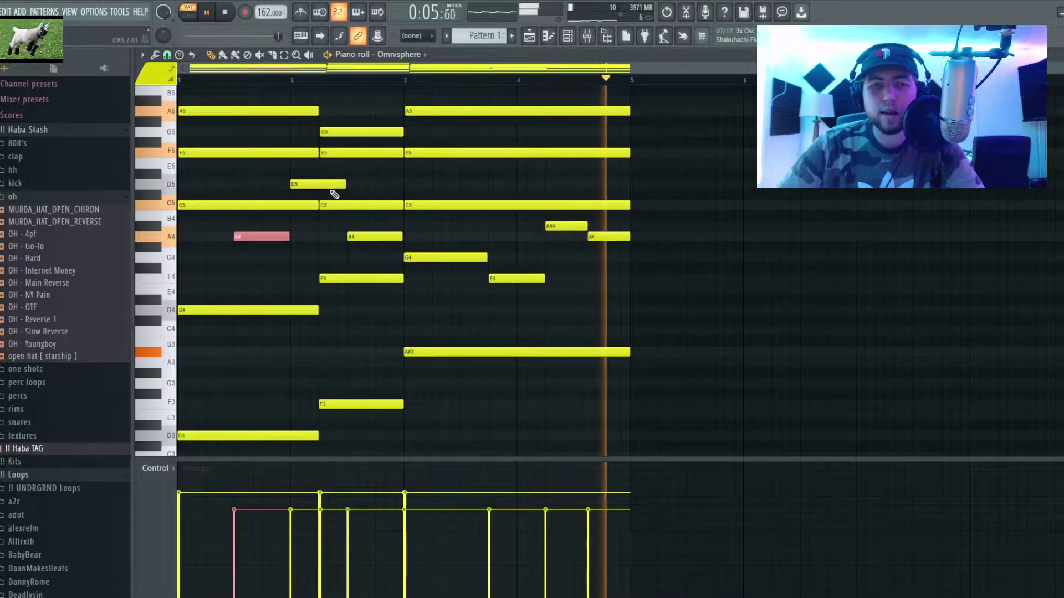
{"action": "left_click", "coordinate": [331, 185], "text": "ctrl+shift"}
{"action": "left_click", "coordinate": [370, 236], "text": "ctrl+shift"}
{"action": "left_click", "coordinate": [424, 256], "text": "ctrl+shift"}
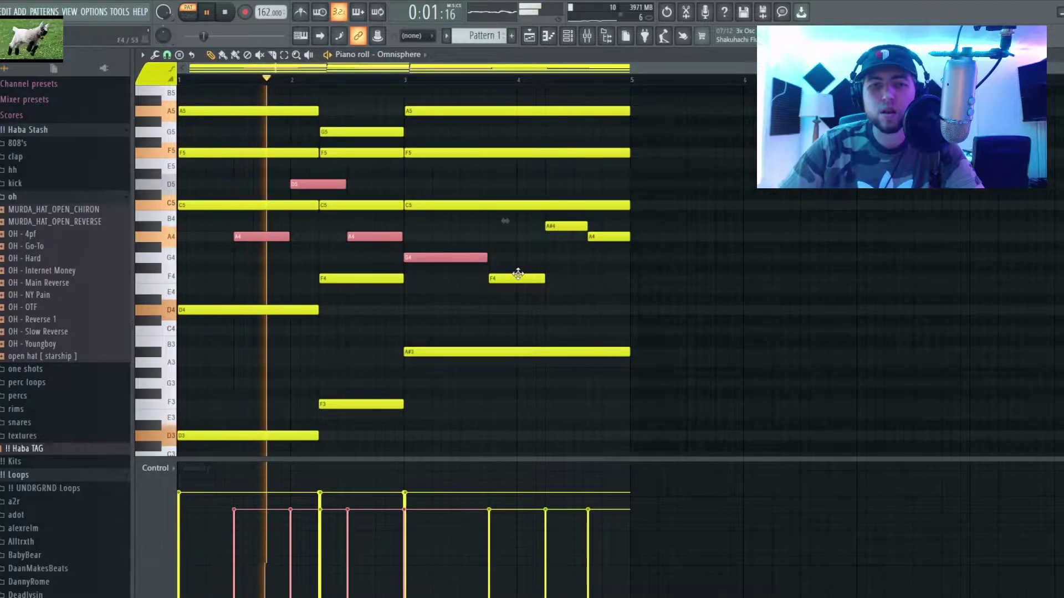
{"action": "left_click", "coordinate": [556, 230], "text": "ctrl+shift"}
{"action": "left_click", "coordinate": [608, 237], "text": "ctrl+shift"}
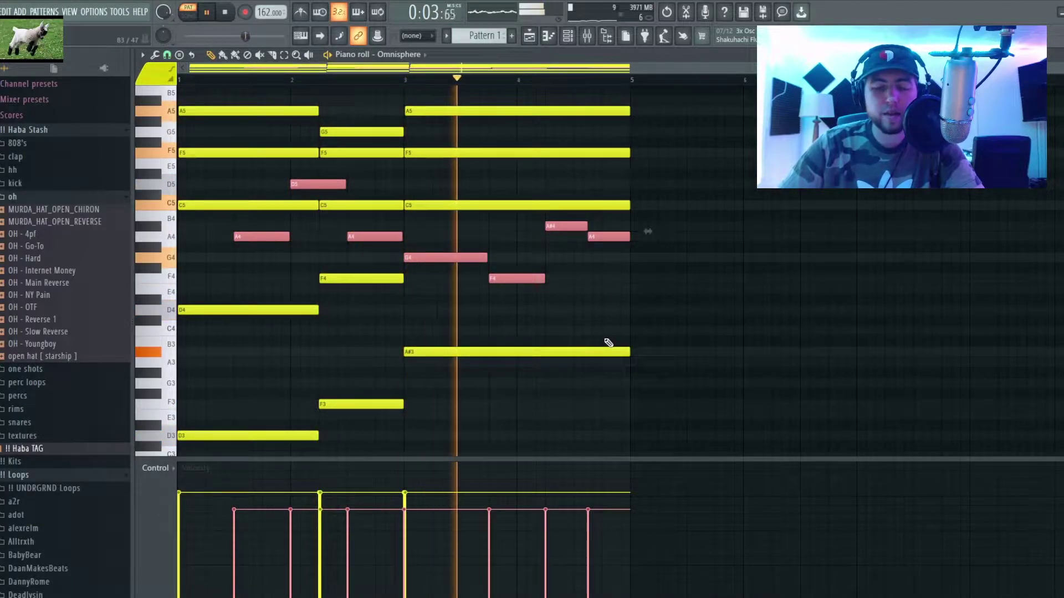
{"action": "scroll", "coordinate": [377, 371], "scroll_direction": "up", "scroll_amount": 4}
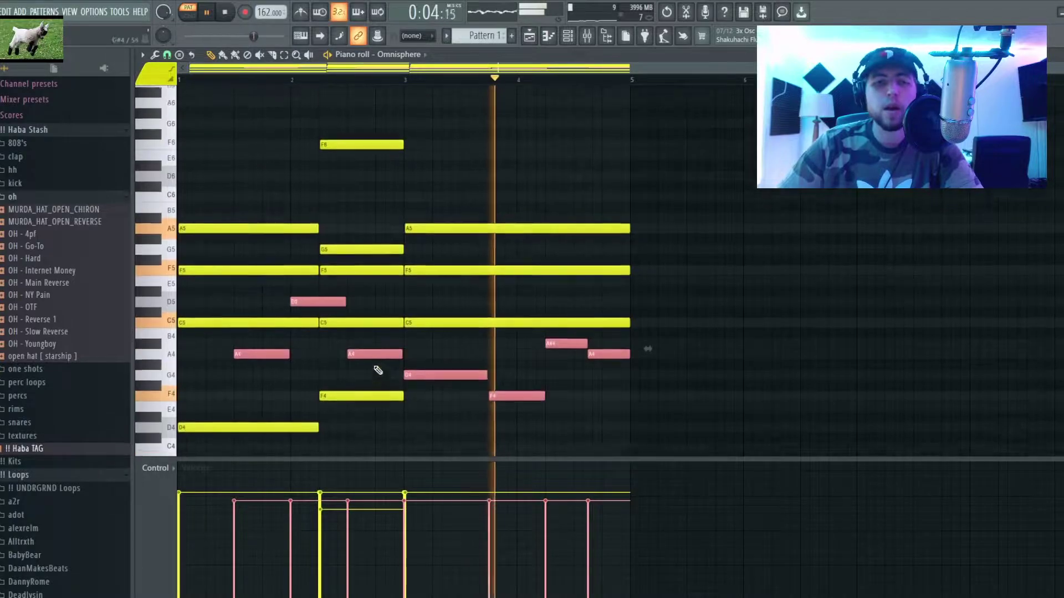
{"action": "left_click", "coordinate": [375, 393], "text": "ctrl"}
Extend the high D7 and A#6 notes to the start of bar 3 and add an A6 note in bar 2's second half.
{"action": "scroll", "coordinate": [294, 309], "scroll_direction": "up", "scroll_amount": 5}
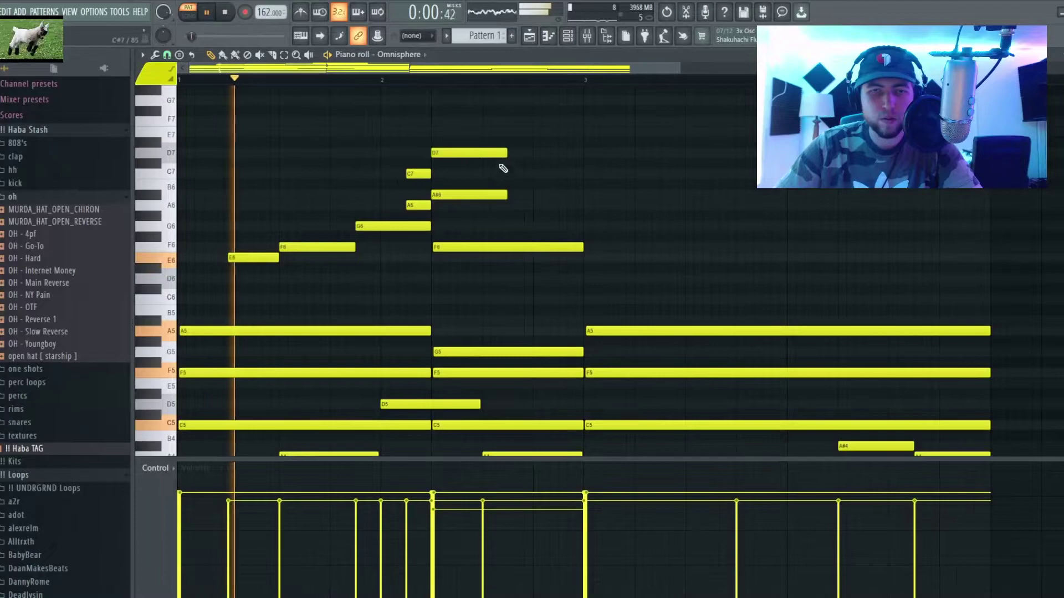
{"action": "left_click_drag", "start_coordinate": [498, 138], "coordinate": [578, 205]}
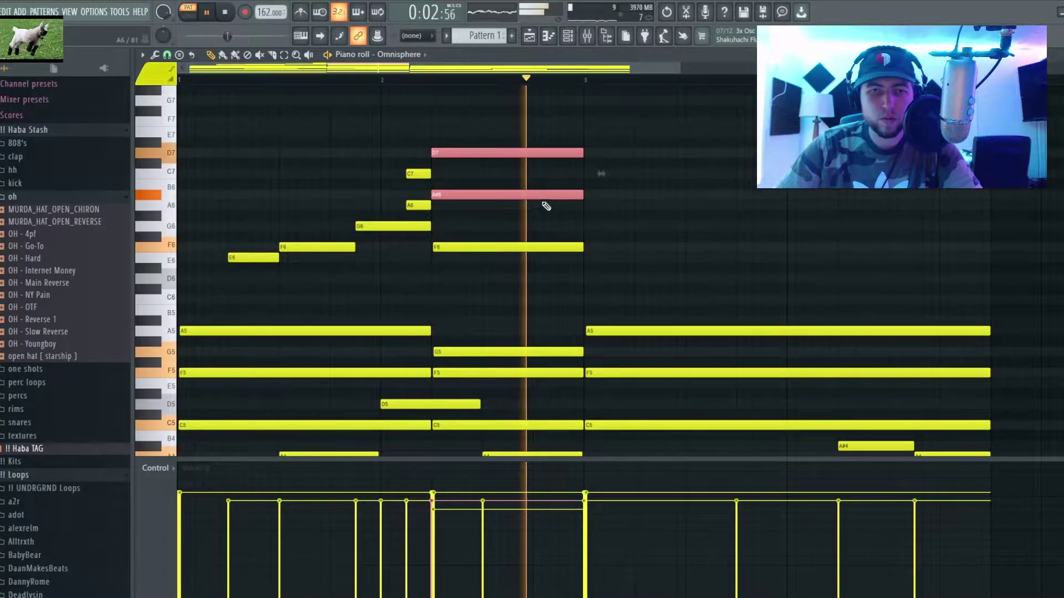
{"action": "left_click", "coordinate": [508, 206]}
{"action": "mouse_move", "coordinate": [582, 206]}
{"action": "left_mouse_down"}
{"action": "mouse_move", "coordinate": [596, 211]}
{"action": "mouse_move", "coordinate": [577, 216]}
{"action": "left_mouse_up"}
{"action": "key", "text": "space"}
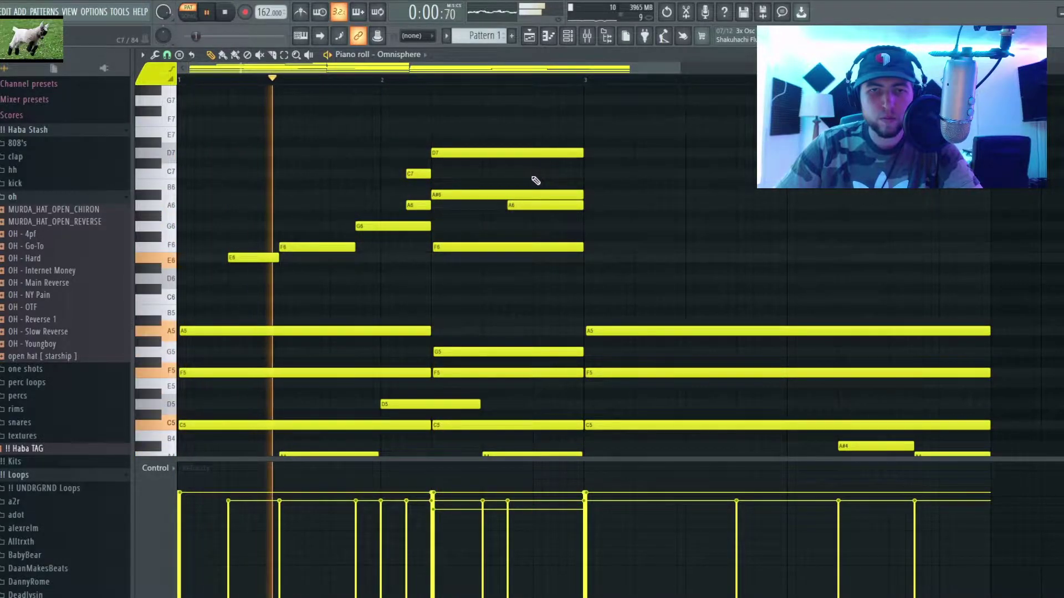
Add C7 late in bar 2 and G6 and E6 in bar 3, trying F6 and A6 halfway through bar 3.
{"action": "left_click", "coordinate": [535, 176]}
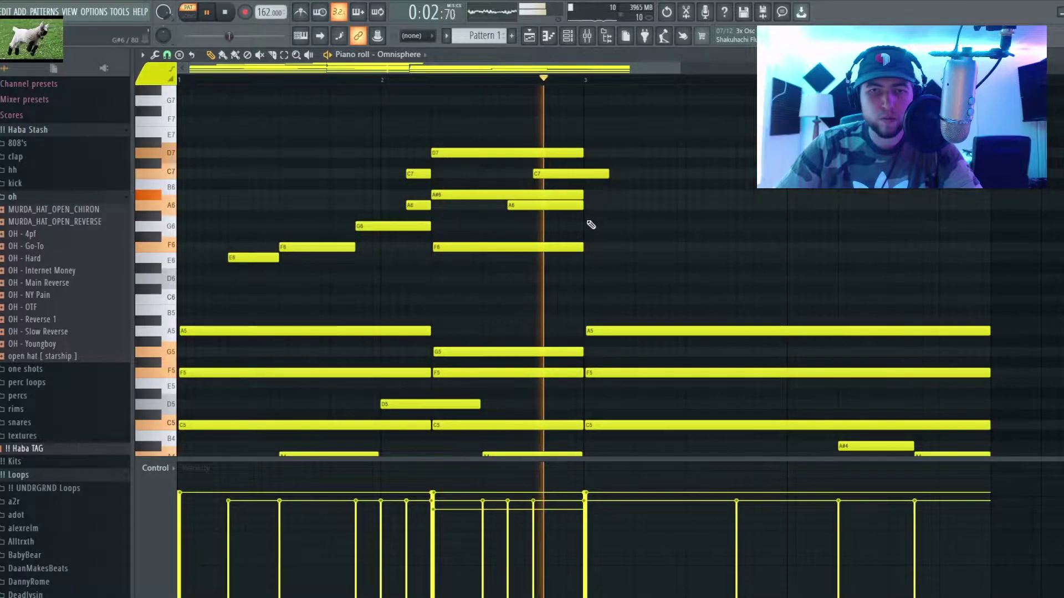
{"action": "left_click", "coordinate": [591, 226]}
{"action": "key", "text": "space"}
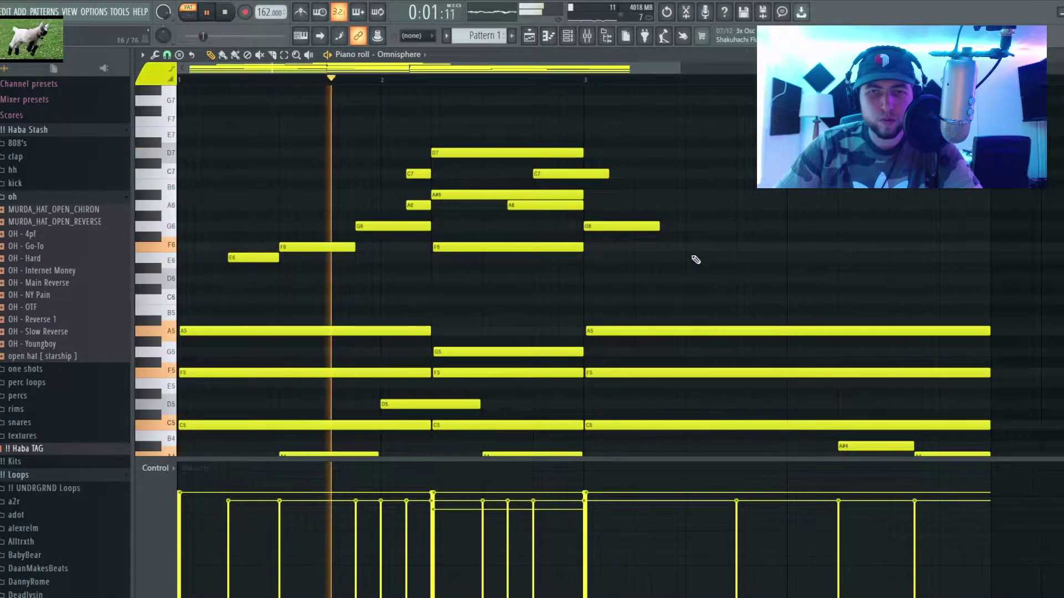
{"action": "left_click", "coordinate": [665, 257]}
{"action": "left_click", "coordinate": [691, 247]}
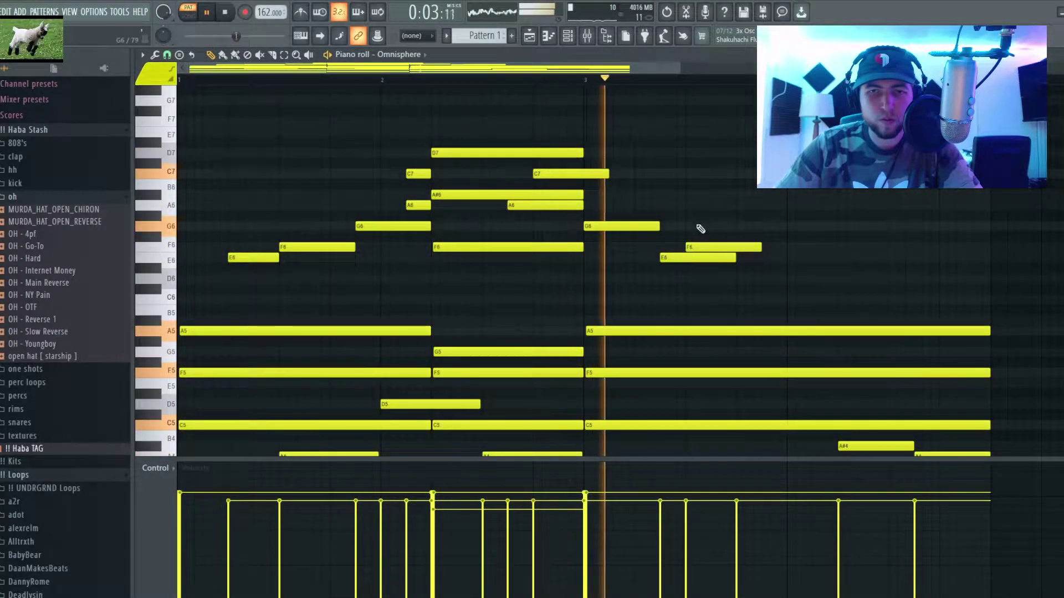
{"action": "left_click", "coordinate": [686, 205]}
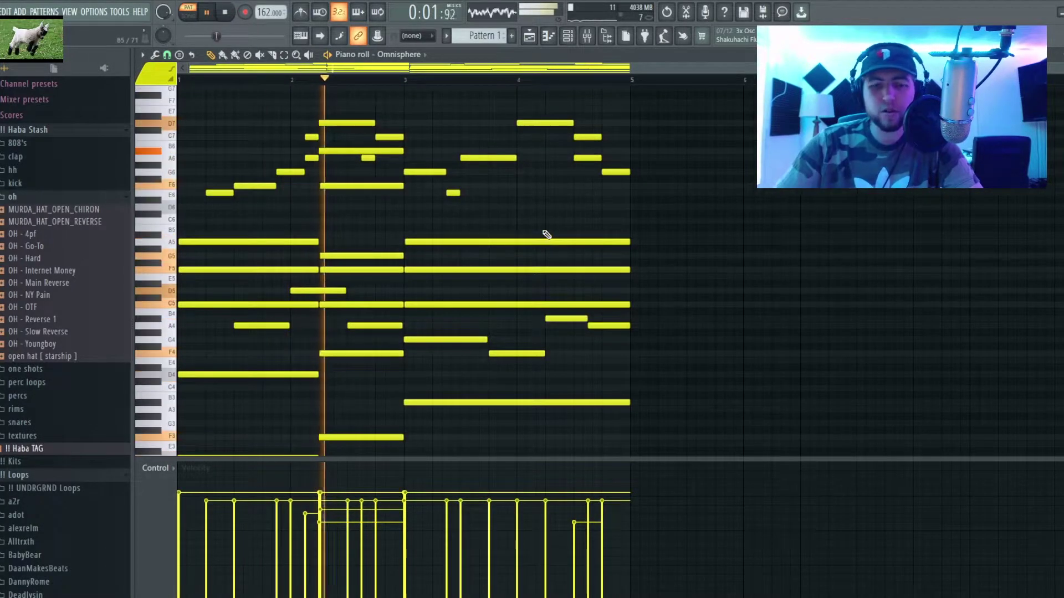
Randomize the velocities of all notes by a small amount, with pattern generation and the bipolar option off.
{"action": "key", "text": "alt+r"}
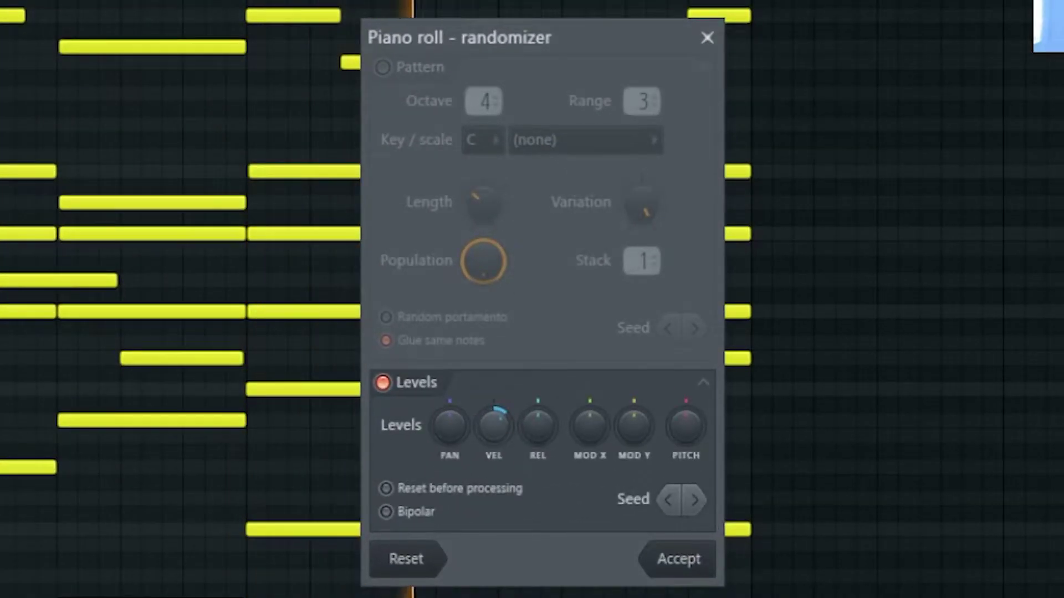
{"action": "left_click", "coordinate": [671, 568]}
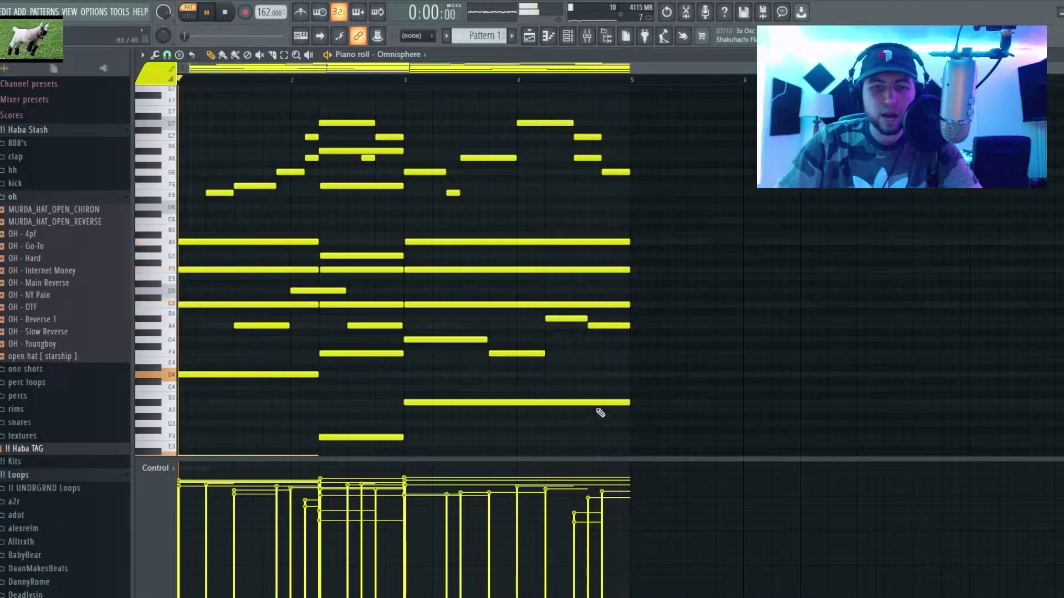
Duplicate all notes of the four-bar melody into bars 5 to 8.
{"action": "key", "text": "ctrl+a"}
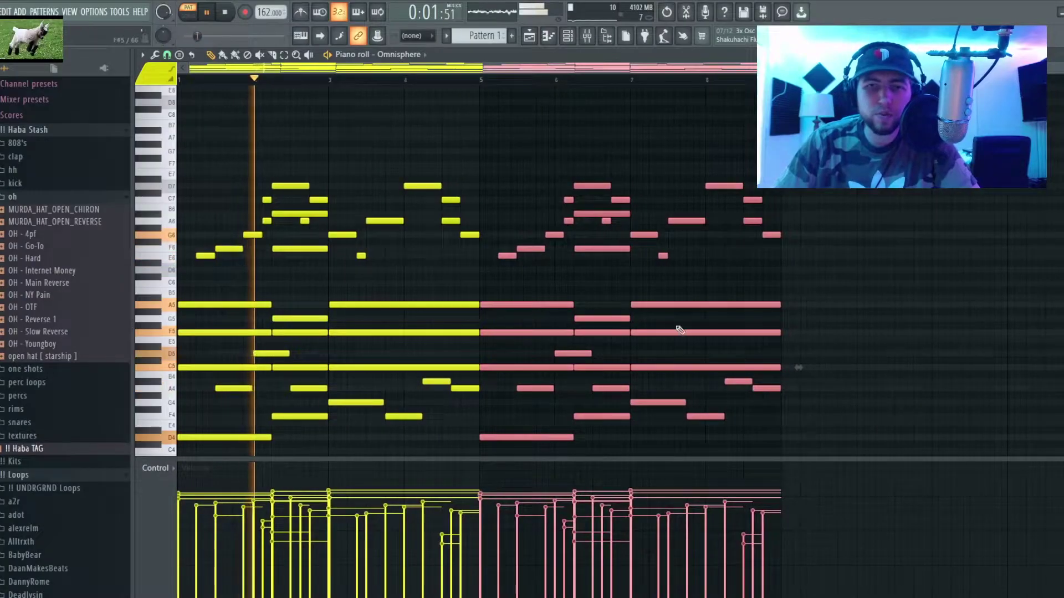
{"action": "scroll", "coordinate": [680, 330], "scroll_direction": "up", "scroll_amount": 3}
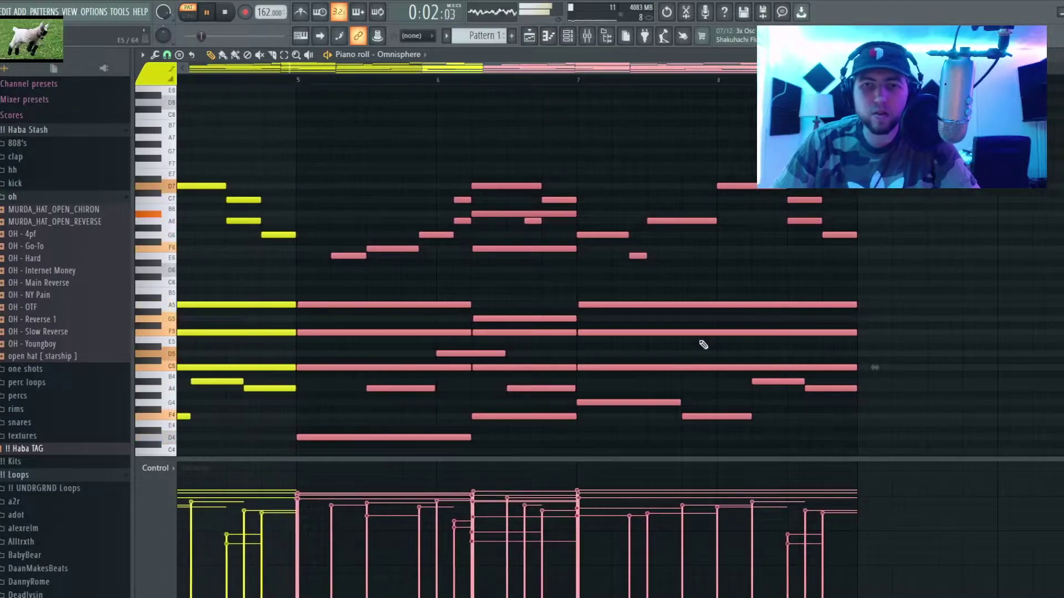
{"action": "scroll", "coordinate": [876, 367], "scroll_direction": "up", "scroll_amount": 2}
{"action": "scroll", "coordinate": [875, 386], "scroll_direction": "up", "scroll_amount": 1}
{"action": "scroll", "coordinate": [876, 395], "scroll_direction": "down", "scroll_amount": 1}
{"action": "scroll", "coordinate": [402, 252], "scroll_direction": "up", "scroll_amount": 5}
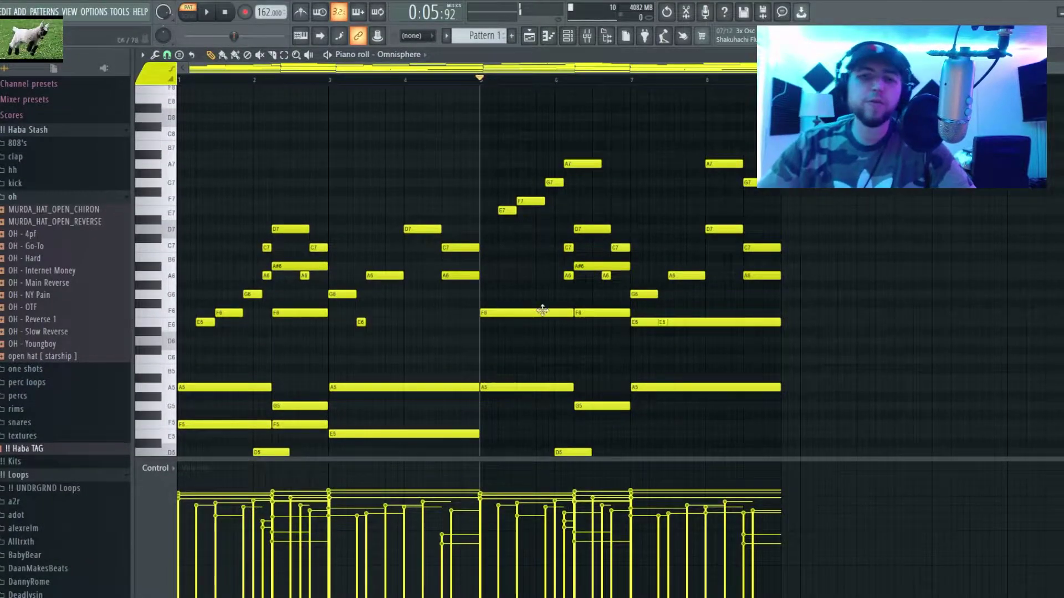
Examine the high melody notes and the raised F6 and E6 chord notes in bars 5 to 8 against bars 1 to 4.
{"action": "left_click_drag", "start_coordinate": [505, 242], "coordinate": [490, 270]}
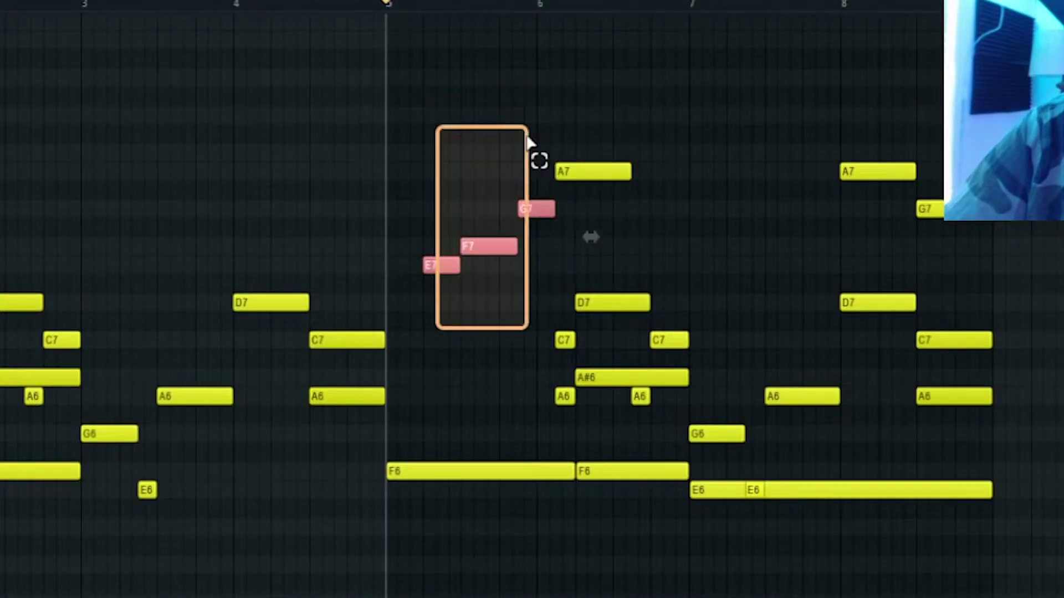
{"action": "left_click_drag", "start_coordinate": [400, 465], "coordinate": [715, 521]}
{"action": "left_click_drag", "start_coordinate": [581, 392], "coordinate": [580, 399]}
{"action": "scroll", "coordinate": [512, 499], "scroll_direction": "down", "scroll_amount": 6}
{"action": "scroll", "coordinate": [394, 333], "scroll_direction": "up", "scroll_amount": 2}
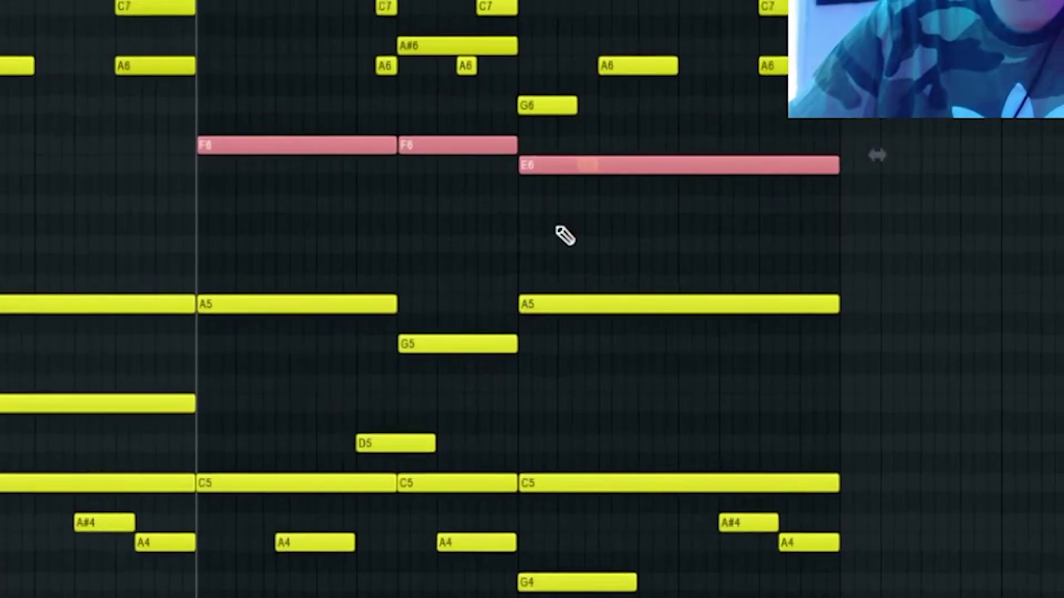
{"action": "left_click_drag", "start_coordinate": [564, 235], "coordinate": [544, 147]}
{"action": "left_click_drag", "start_coordinate": [429, 228], "coordinate": [432, 273]}
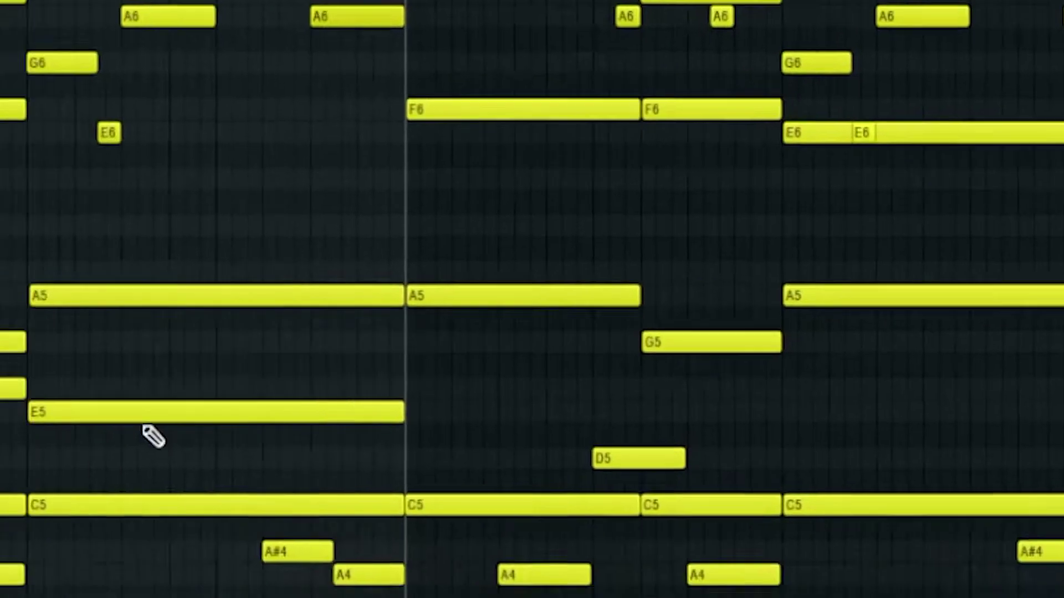
{"action": "left_click", "coordinate": [530, 532]}
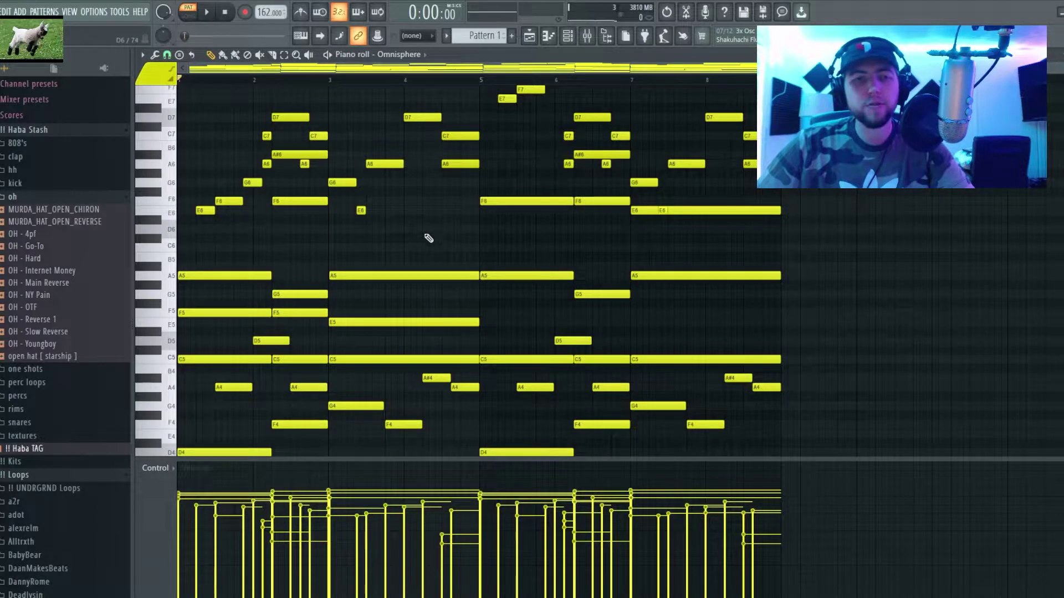
{"action": "scroll", "coordinate": [440, 221], "scroll_direction": "up", "scroll_amount": 2}
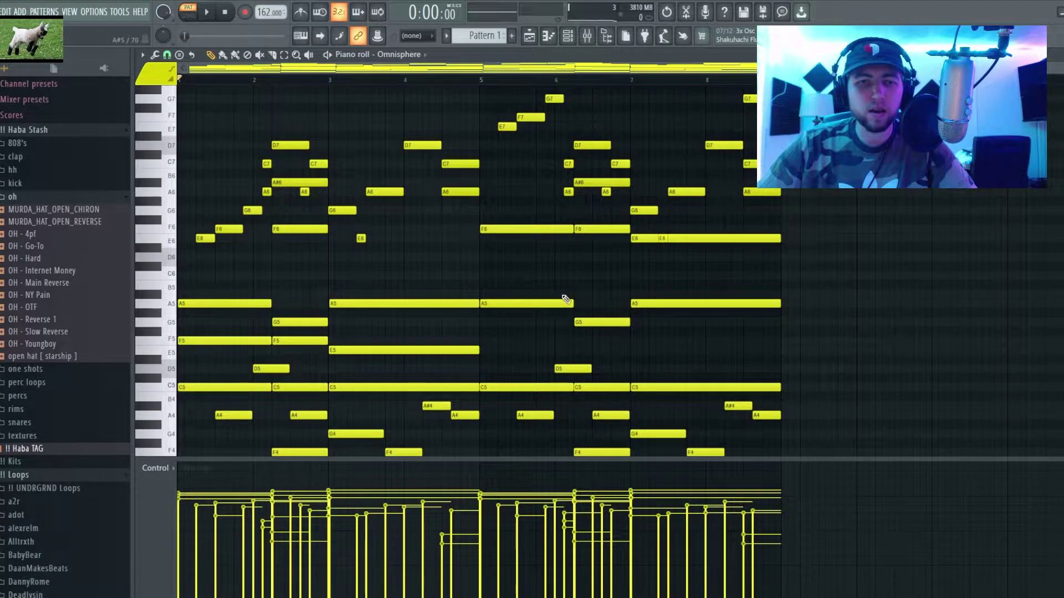
Play the pattern, raise the long E5 note in bars 3 and 4 to F5, and close the piano roll.
{"action": "key", "text": "space"}
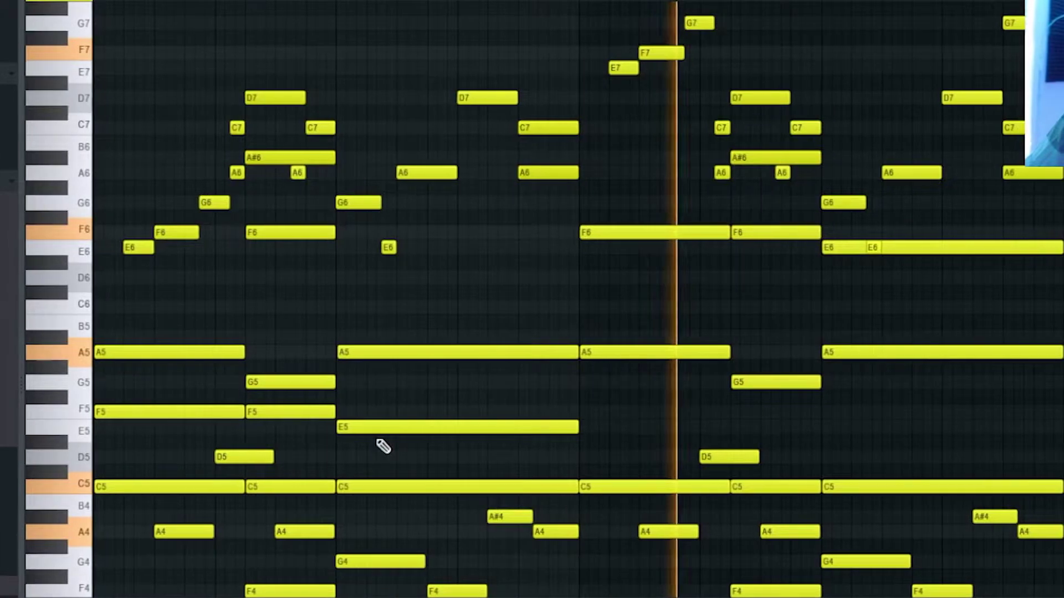
{"action": "left_click_drag", "start_coordinate": [364, 422], "coordinate": [364, 411]}
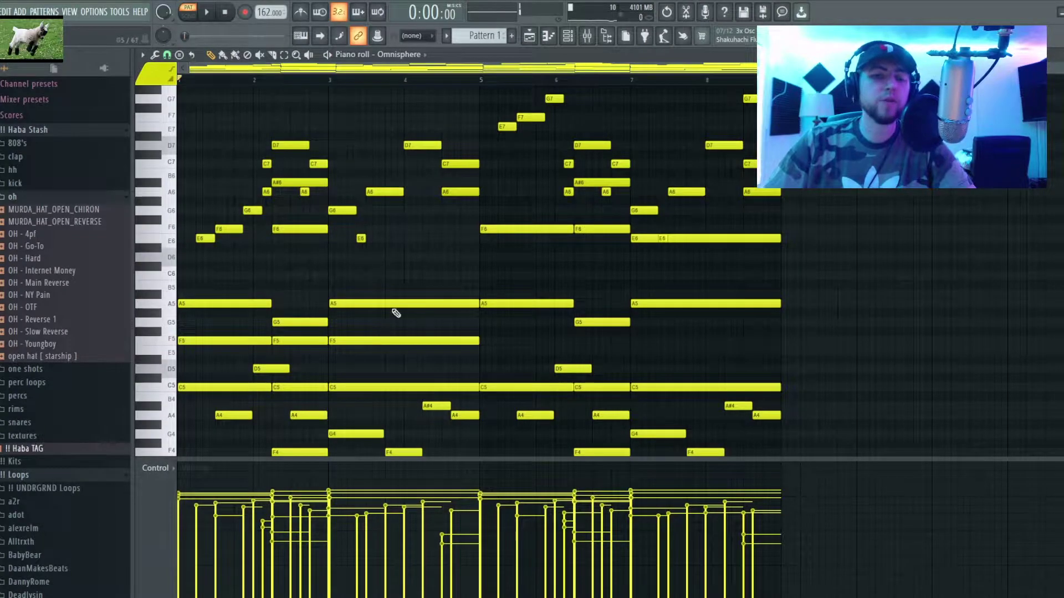
{"action": "scroll", "coordinate": [393, 368], "scroll_direction": "down", "scroll_amount": 3}
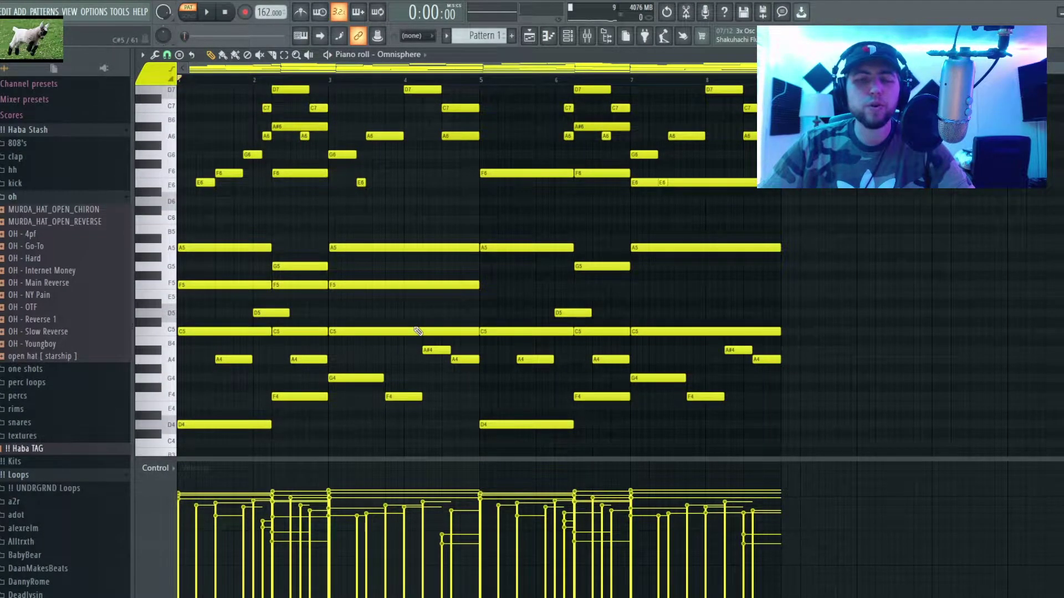
{"action": "key", "text": "Escape"}
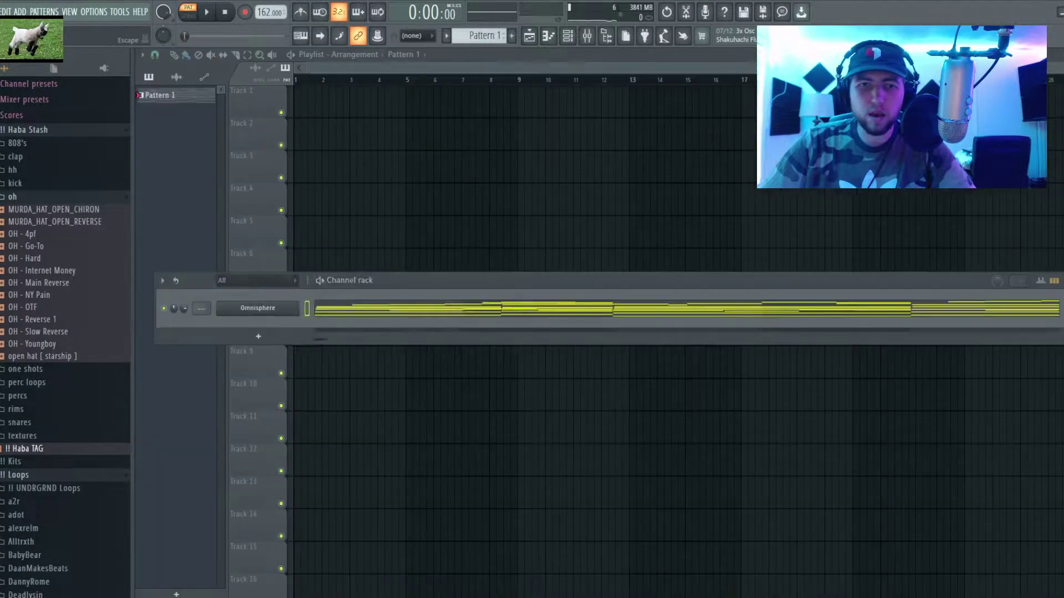
Rename the Omnisphere channel as piano and open effect slot 2 on mixer Insert 1.
{"action": "right_click", "coordinate": [295, 302]}
{"action": "left_click", "coordinate": [325, 335]}
{"action": "type", "text": "piano"}
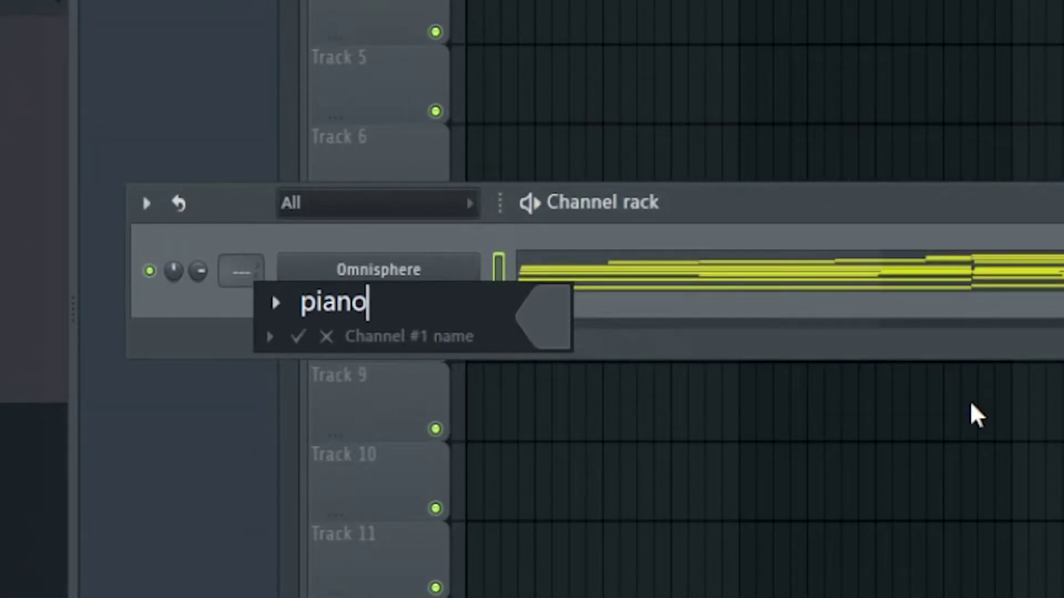
{"action": "key", "text": "Return"}
{"action": "key", "text": "F9"}
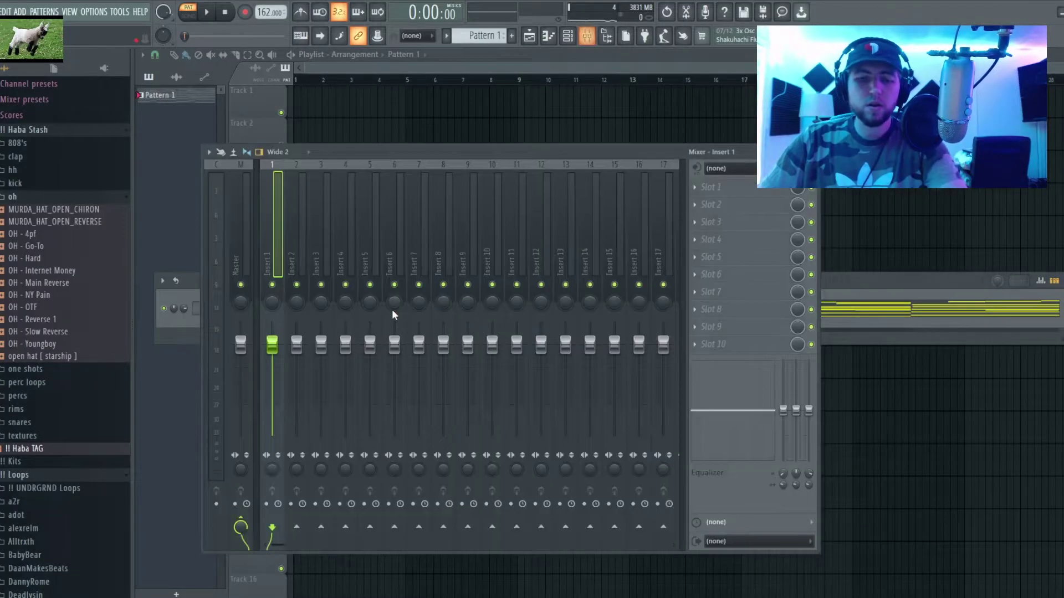
{"action": "left_click", "coordinate": [713, 205]}
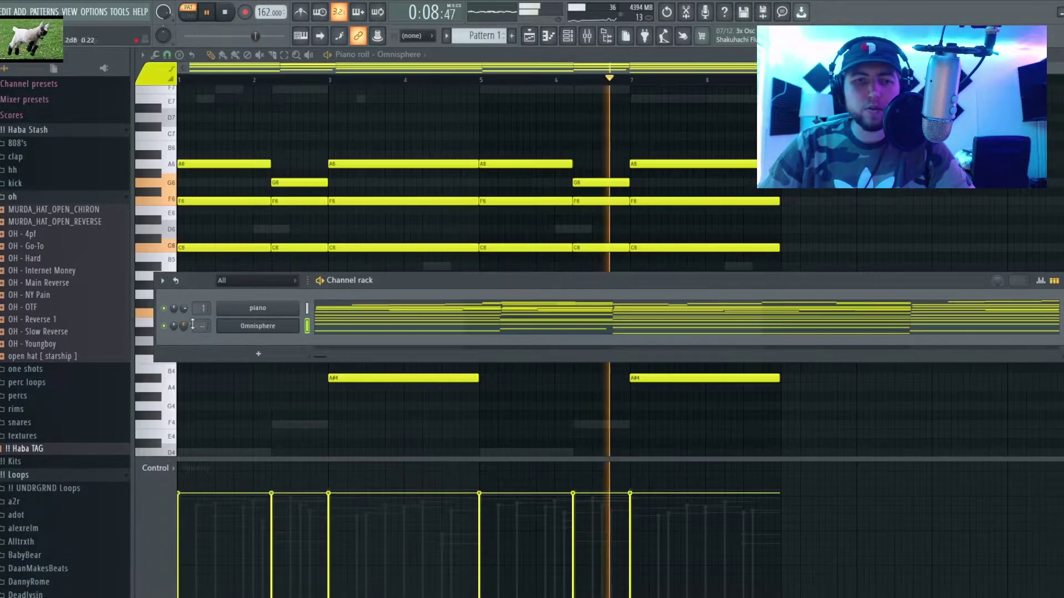
Rename the second Omnisphere channel as pad.
{"action": "right_click", "coordinate": [300, 326]}
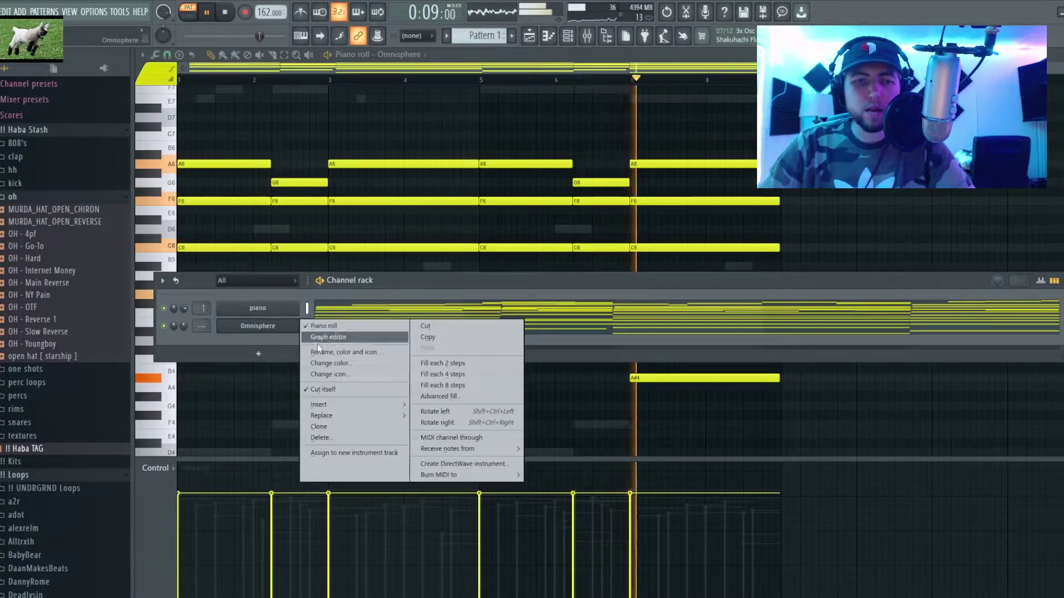
{"action": "left_click", "coordinate": [333, 352]}
{"action": "type", "text": "pad"}
{"action": "key", "text": "Return"}
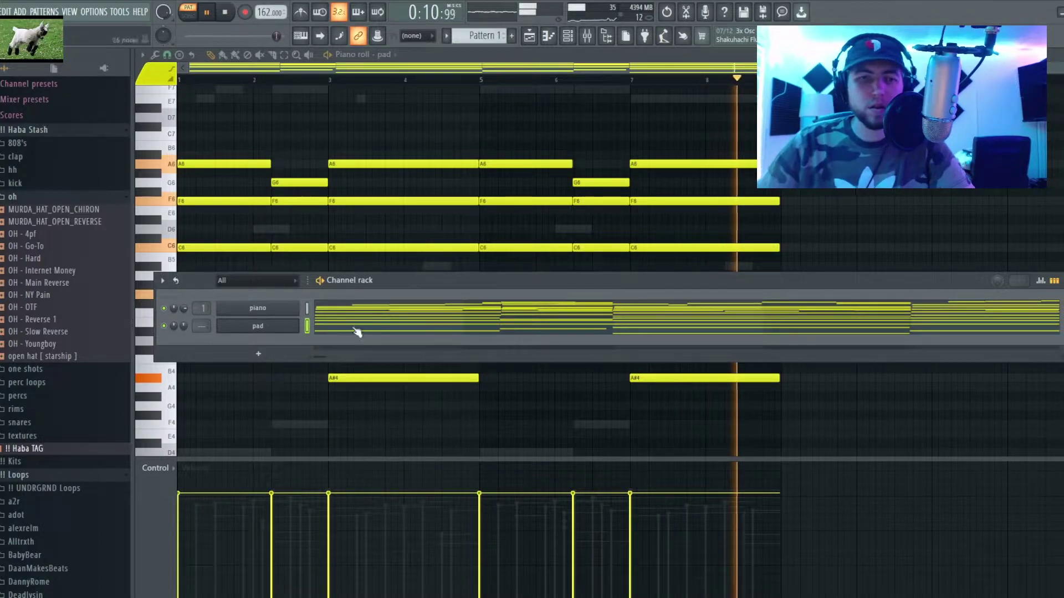
{"action": "right_click", "coordinate": [219, 326]}
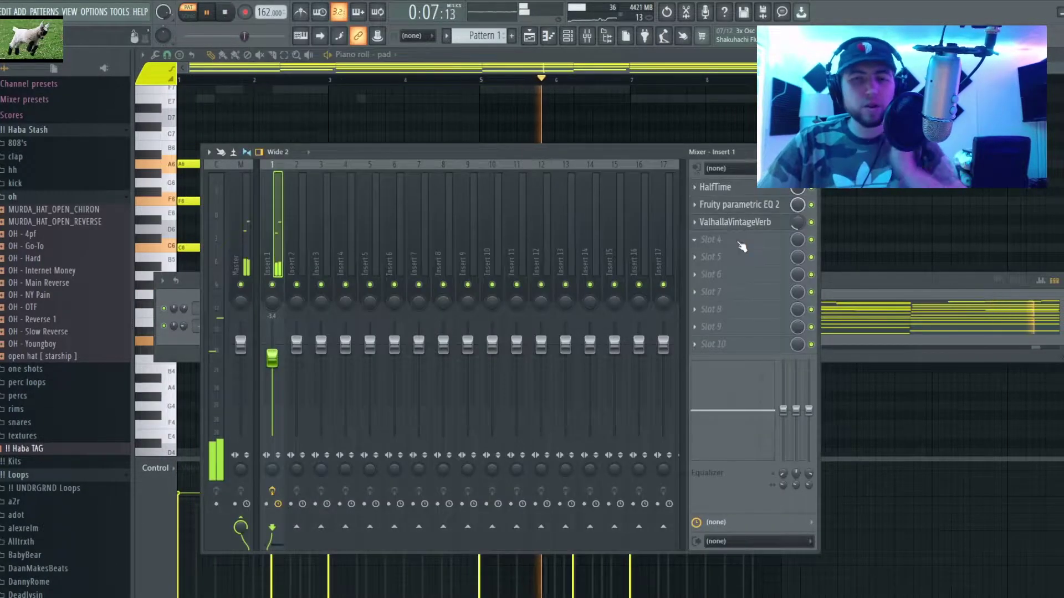
Load Crystallizer into slot 4 of mixer Insert 1 and lower the slot's mix level.
{"action": "left_click", "coordinate": [736, 240]}
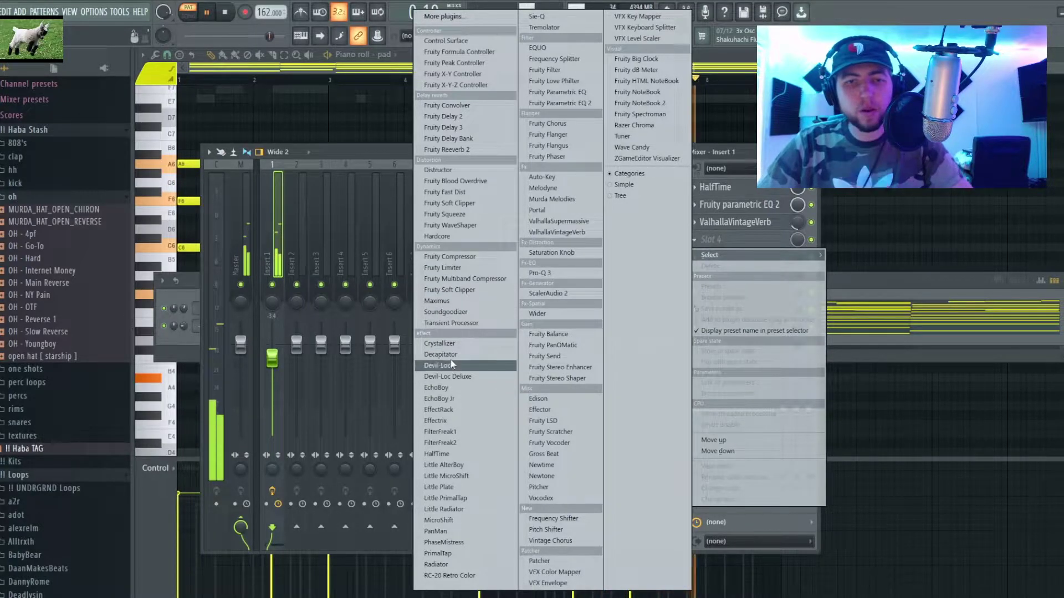
{"action": "left_click", "coordinate": [440, 344]}
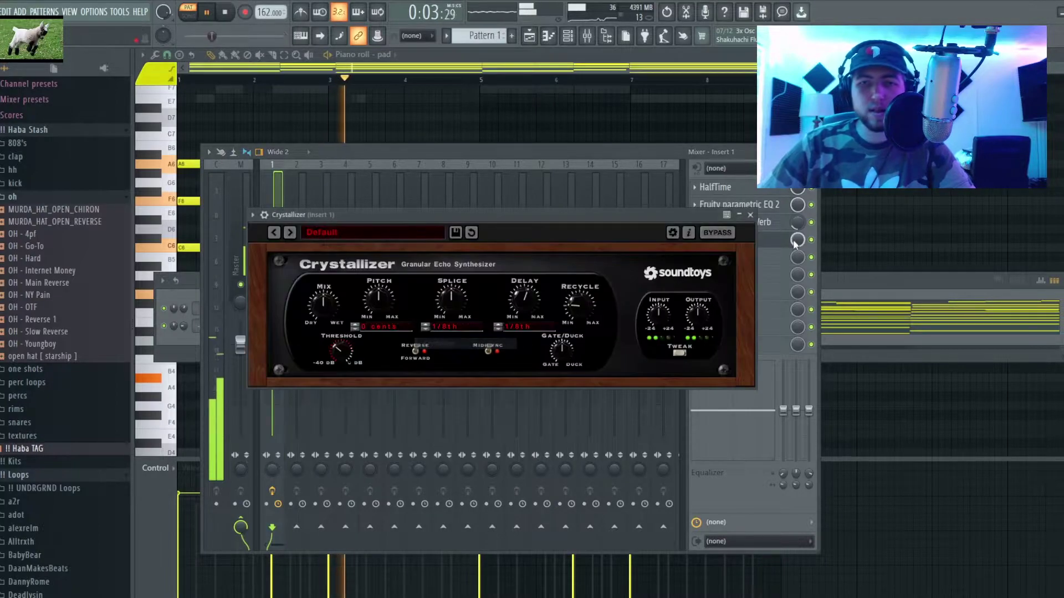
{"action": "left_click_drag", "start_coordinate": [796, 240], "coordinate": [798, 250]}
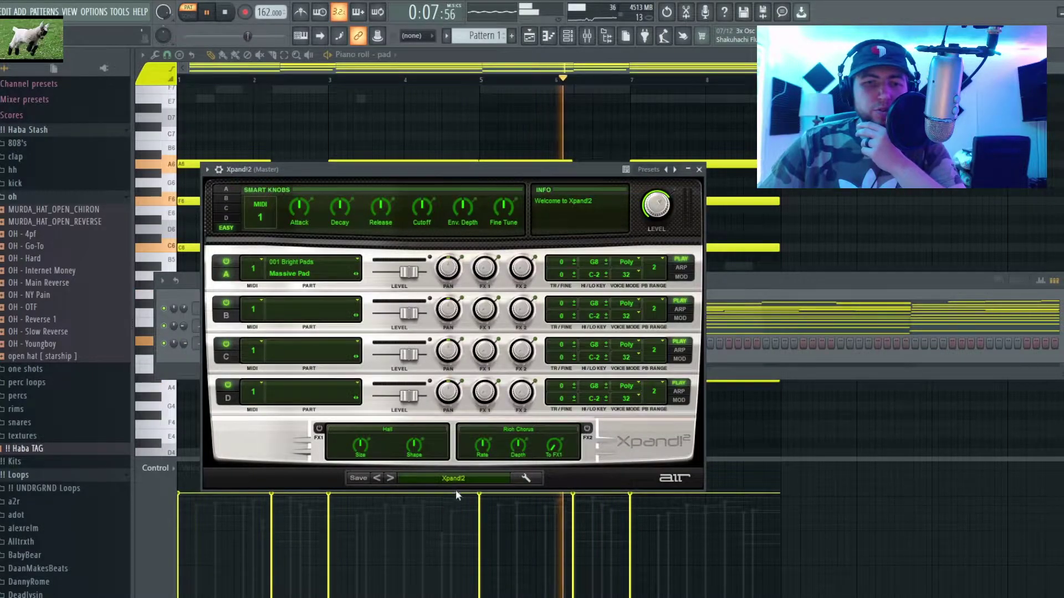
Load the 13 Benin preset from the 19 Mallets category in Xpand!2.
{"action": "left_click", "coordinate": [454, 480]}
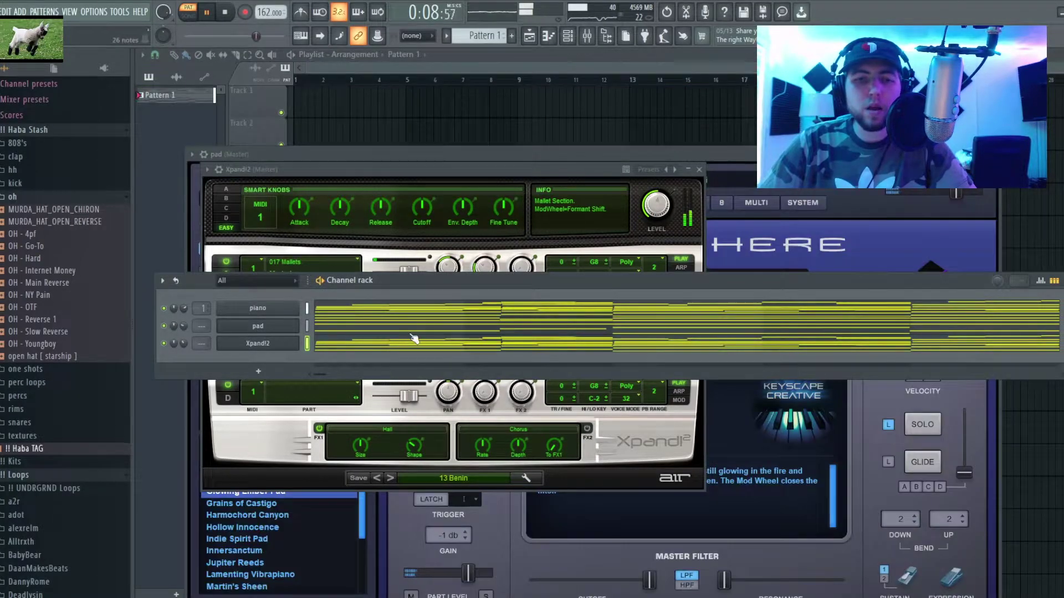
{"action": "left_click", "coordinate": [412, 339]}
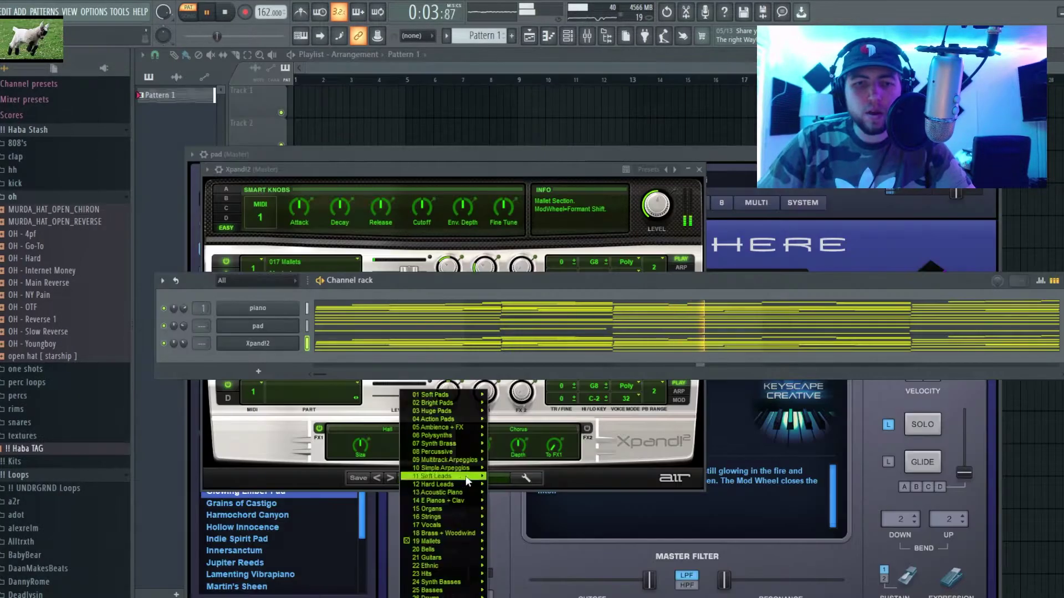
{"action": "mouse_move", "coordinate": [437, 540]}
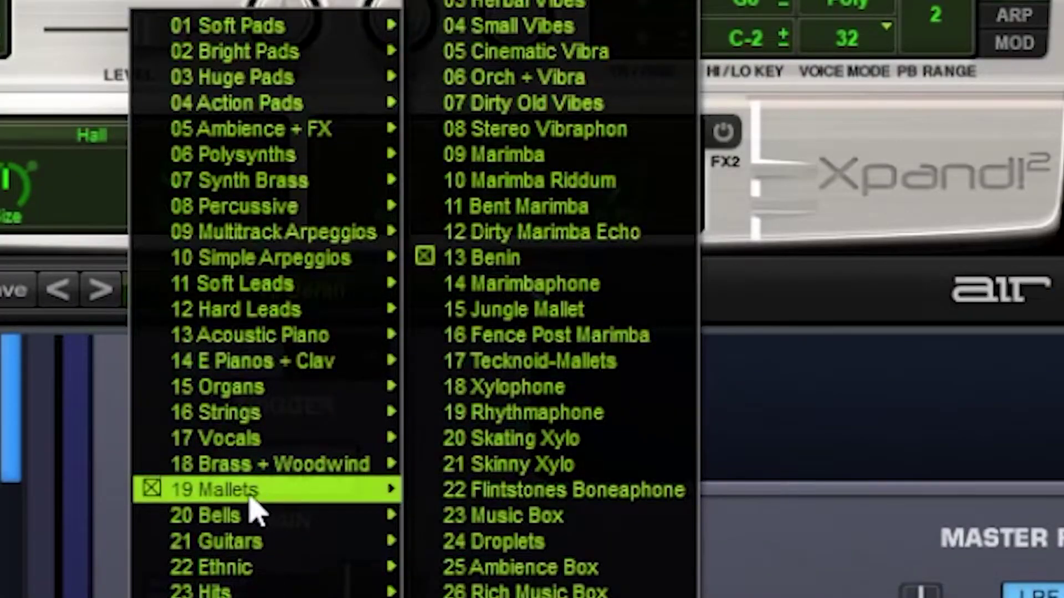
{"action": "left_click", "coordinate": [182, 343]}
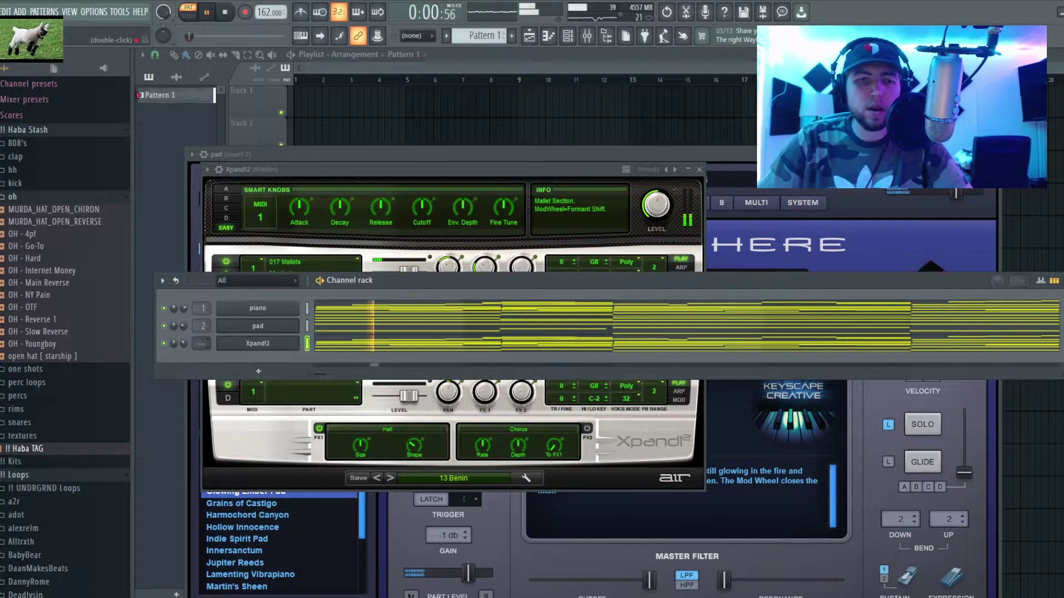
Load PanMan into slot 1 of mixer Insert 2 and choose the two-way panning direction.
{"action": "key", "text": "F9"}
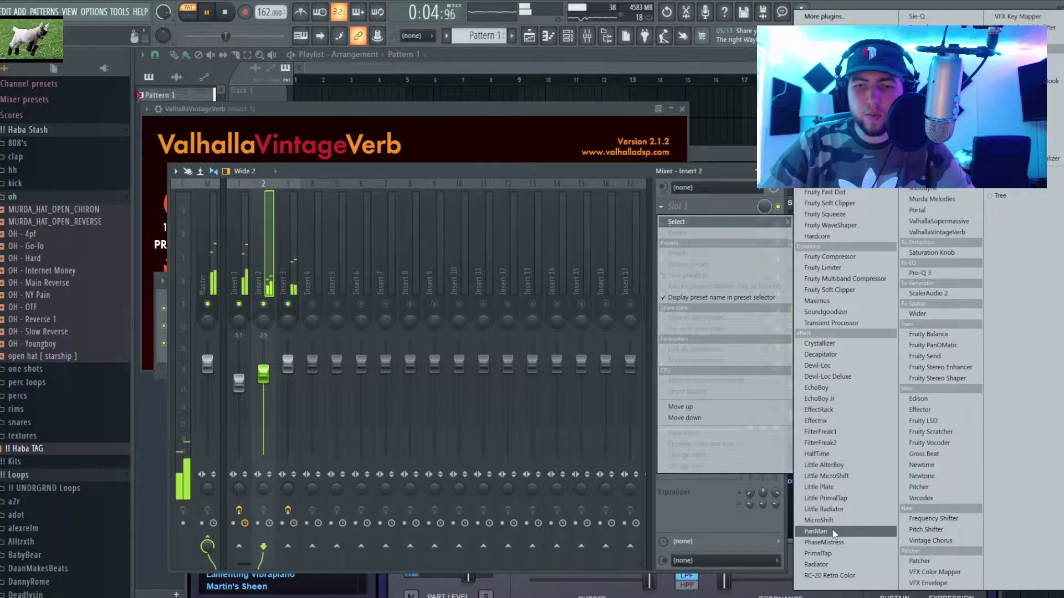
{"action": "left_click", "coordinate": [816, 531]}
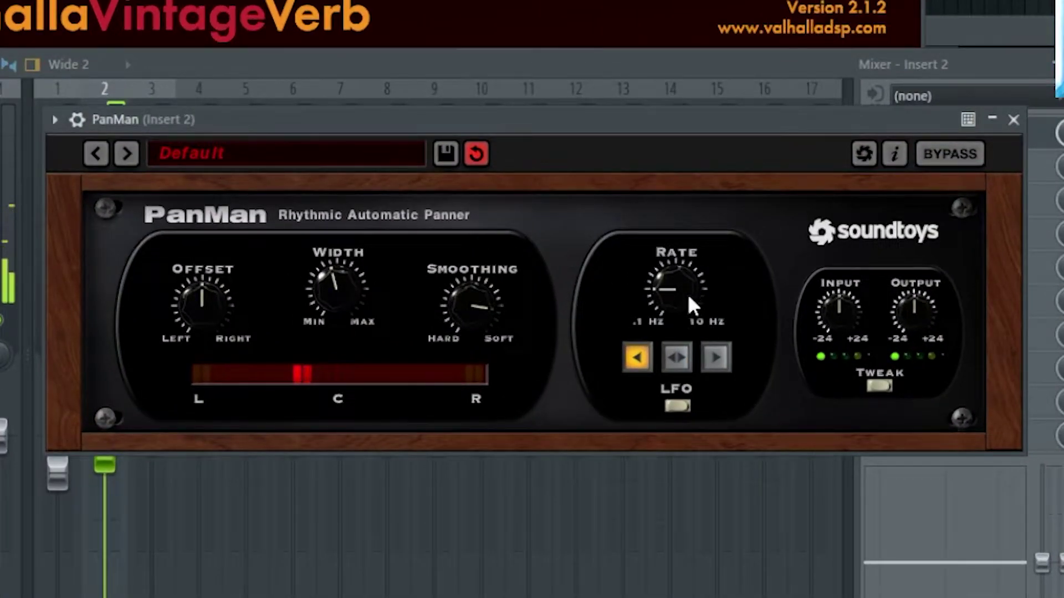
{"action": "left_click", "coordinate": [682, 355]}
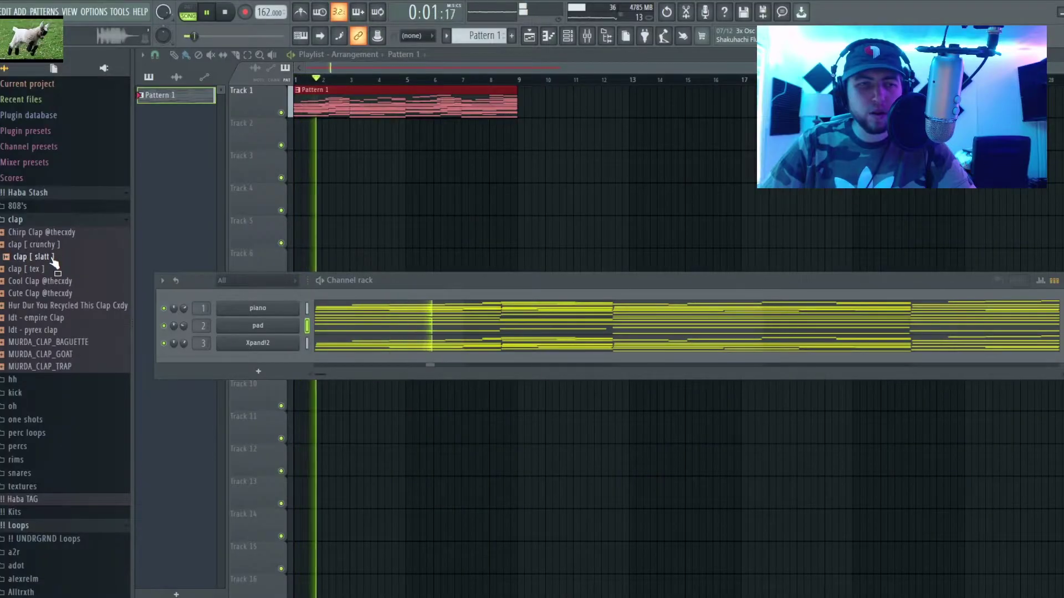
Add the clap [ slatt ] sample as a new channel and fill the hi hat [ market ] channel every two steps.
{"action": "left_click_drag", "start_coordinate": [54, 263], "coordinate": [188, 332]}
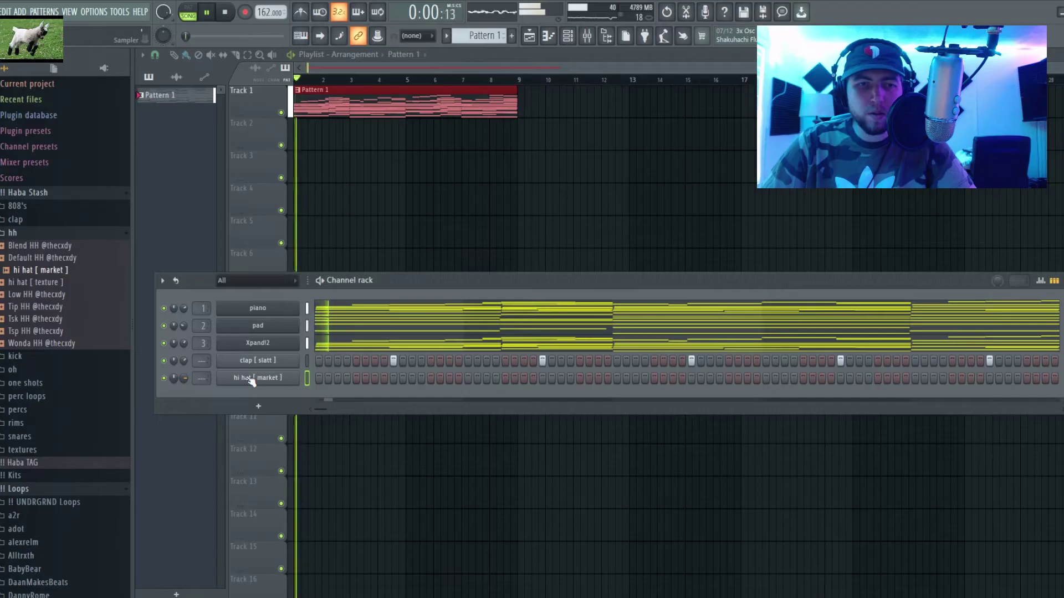
{"action": "right_click", "coordinate": [247, 380]}
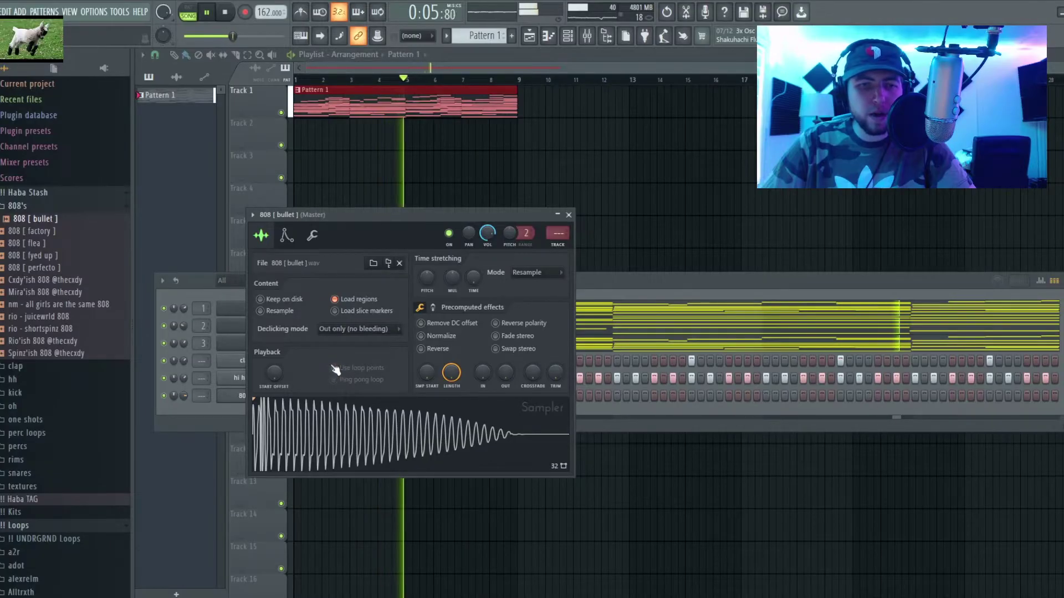
Show the 808 [ bullet ] channel's miscellaneous sampler settings, and open the channel's piano roll with playback toggled.
{"action": "left_click", "coordinate": [312, 236]}
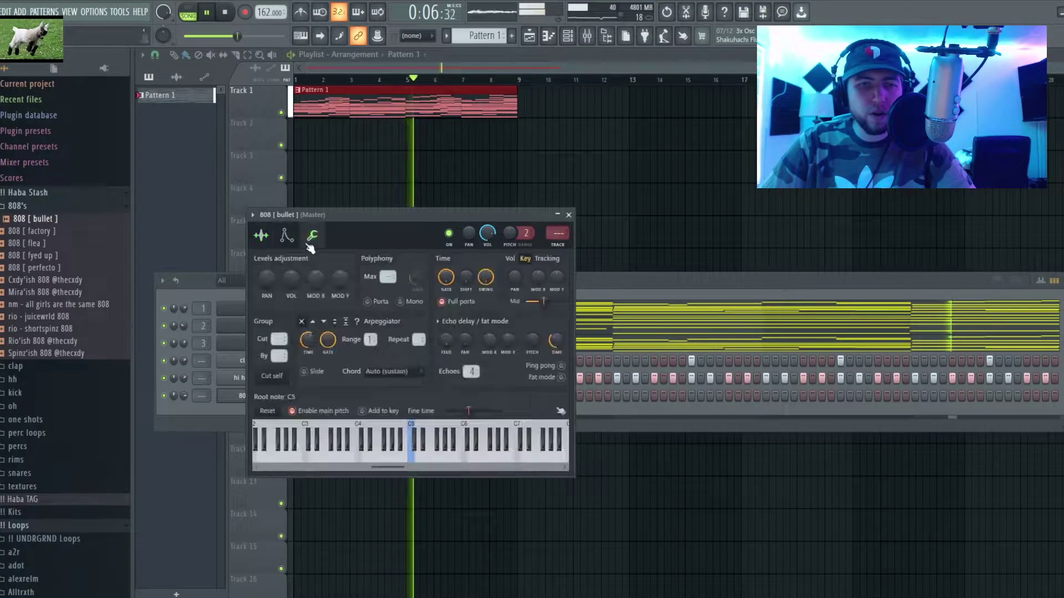
{"action": "left_click", "coordinate": [898, 3]}
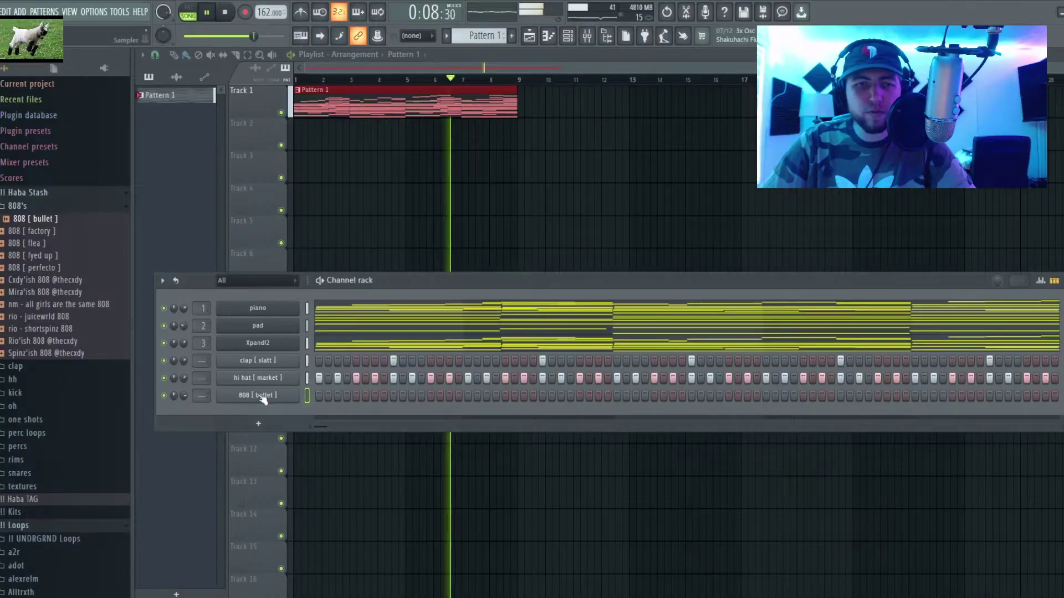
{"action": "right_click", "coordinate": [262, 398]}
{"action": "left_click", "coordinate": [324, 397]}
{"action": "key", "text": "space"}
{"action": "scroll", "coordinate": [221, 267], "scroll_direction": "down", "scroll_amount": 1}
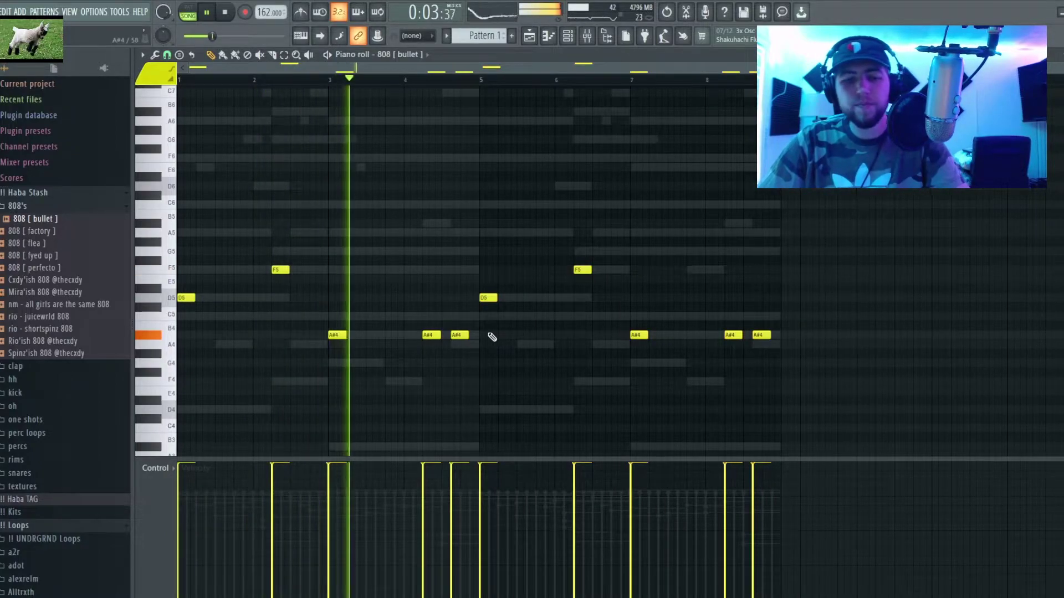
Place MURDA_HAT_OPEN_CHIRON hits on steps 5, 29 and 37 in the channel rack and check them in playback.
{"action": "key", "text": "F6"}
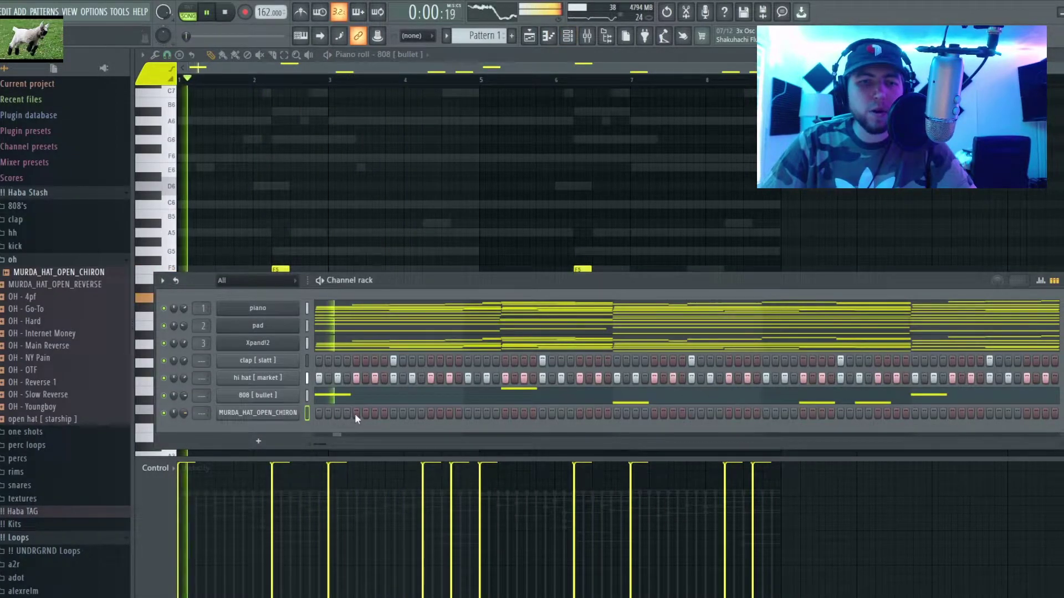
{"action": "left_click", "coordinate": [355, 413]}
{"action": "left_click", "coordinate": [579, 414]}
{"action": "left_click", "coordinate": [653, 414]}
{"action": "key", "text": "space"}
{"action": "key", "text": "space"}
Lower the velocity of the second open hat hit in the piano roll and duplicate the two-bar pattern three times to fill eight bars.
{"action": "right_click", "coordinate": [293, 413]}
{"action": "left_click", "coordinate": [322, 410]}
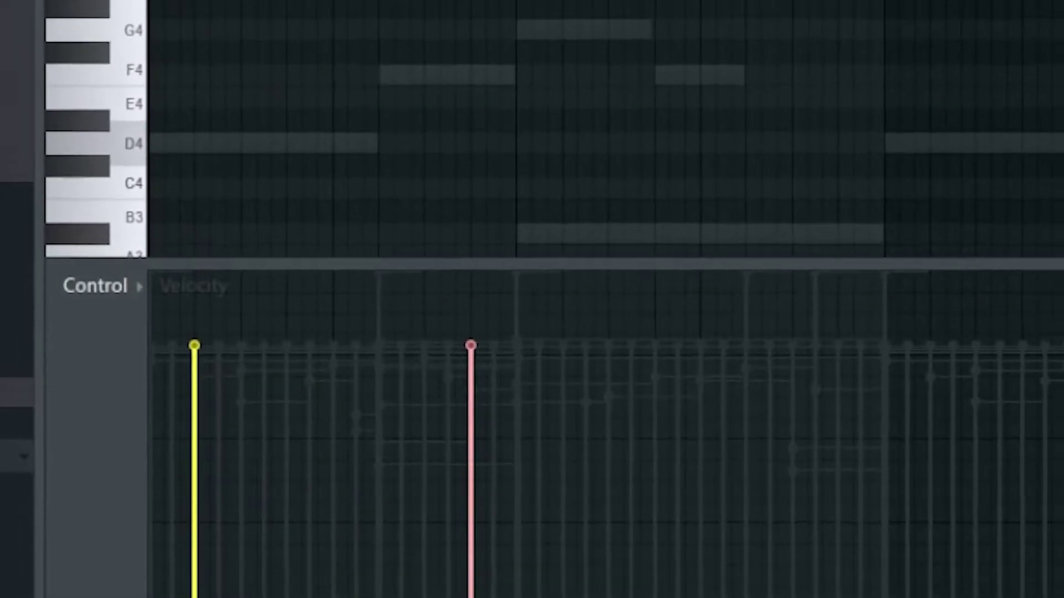
{"action": "scroll", "coordinate": [310, 316], "scroll_direction": "down", "scroll_amount": 5}
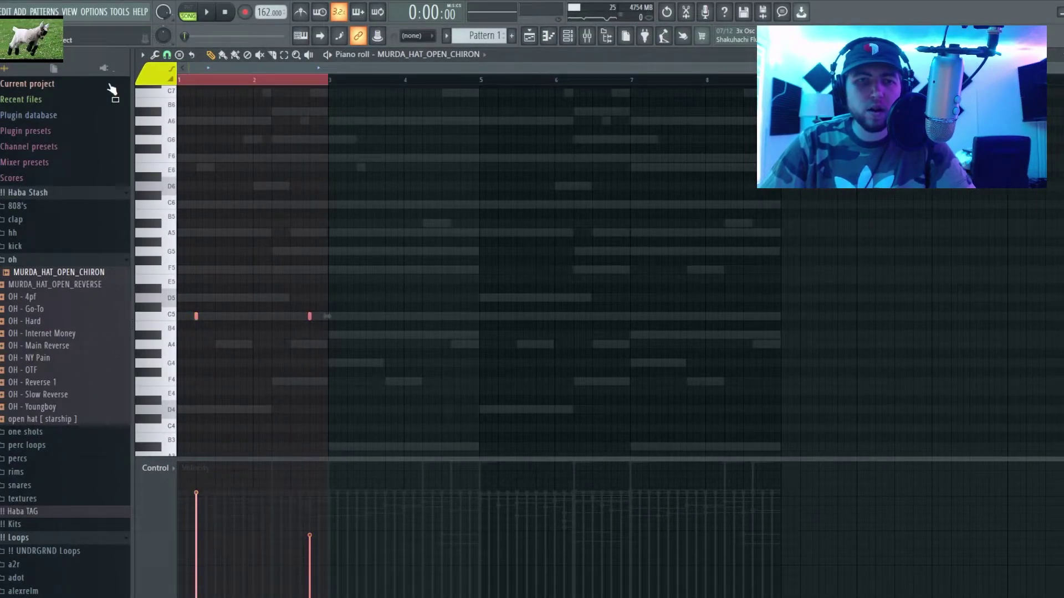
{"action": "key", "text": "ctrl+b"}
{"action": "key", "text": "ctrl+b"}
{"action": "key", "text": "ctrl+b"}
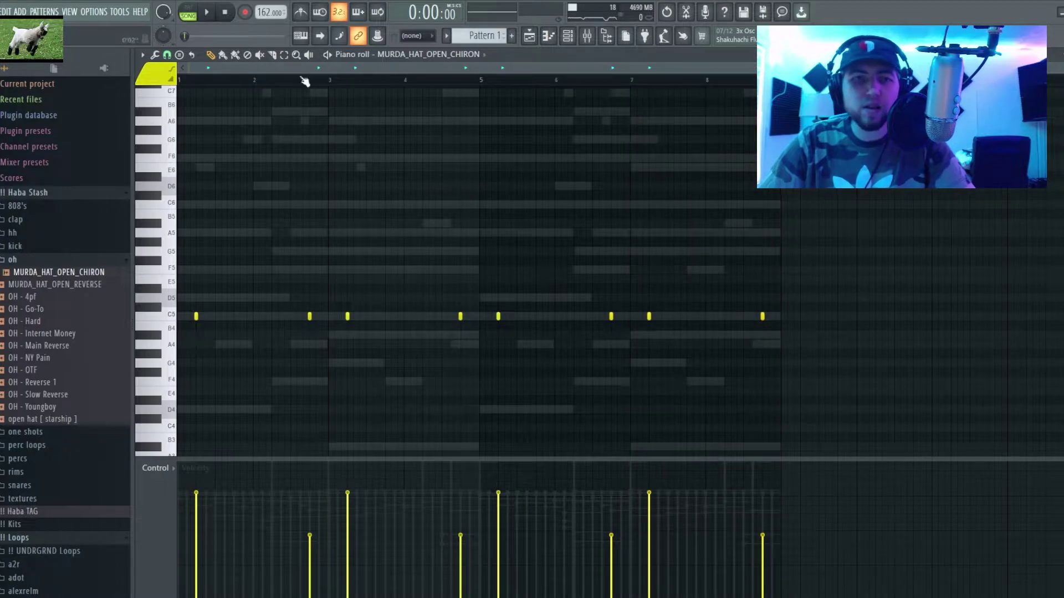
{"action": "scroll", "coordinate": [232, 205], "scroll_direction": "up", "scroll_amount": 3}
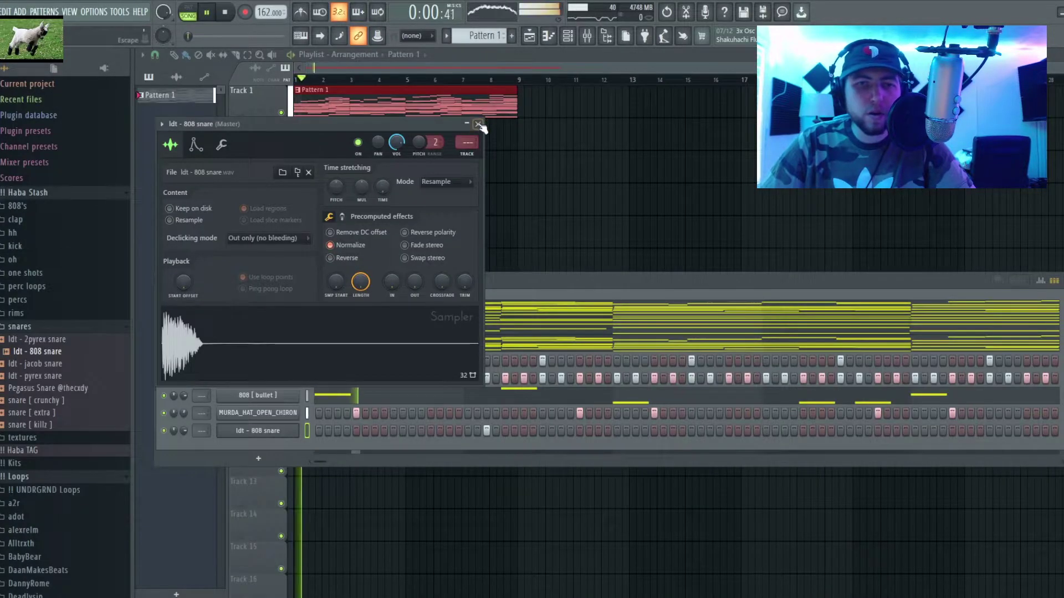
Close the ldt - 808 snare channel's settings and add snare hits on steps 47 and 51.
{"action": "left_click", "coordinate": [478, 124]}
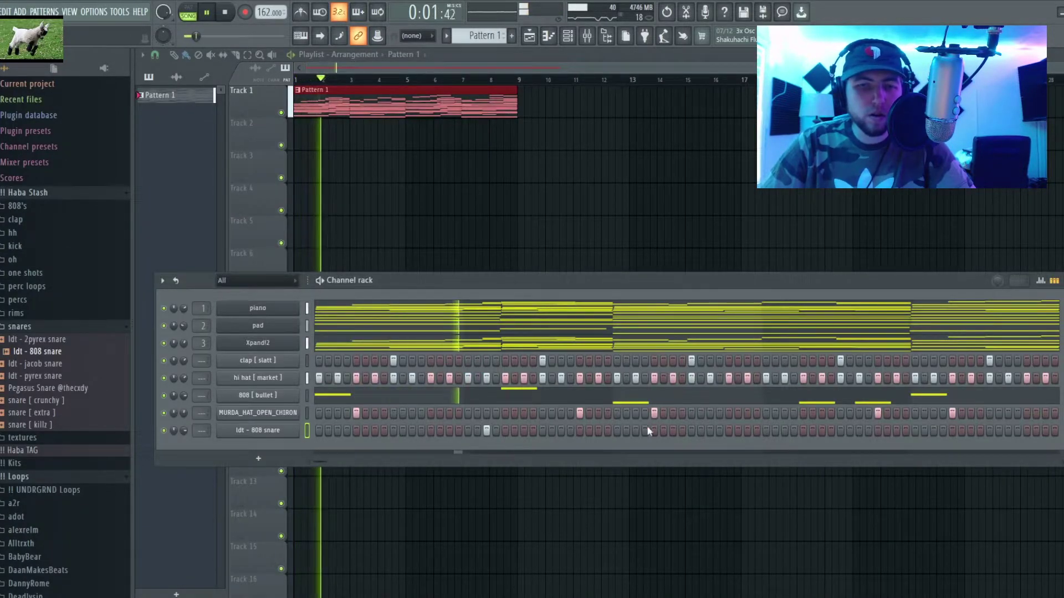
{"action": "left_click", "coordinate": [746, 430]}
{"action": "left_click", "coordinate": [785, 430]}
Duplicate all ldt - 808 snare notes in the piano roll to repeat the pattern over the following bars.
{"action": "right_click", "coordinate": [297, 427]}
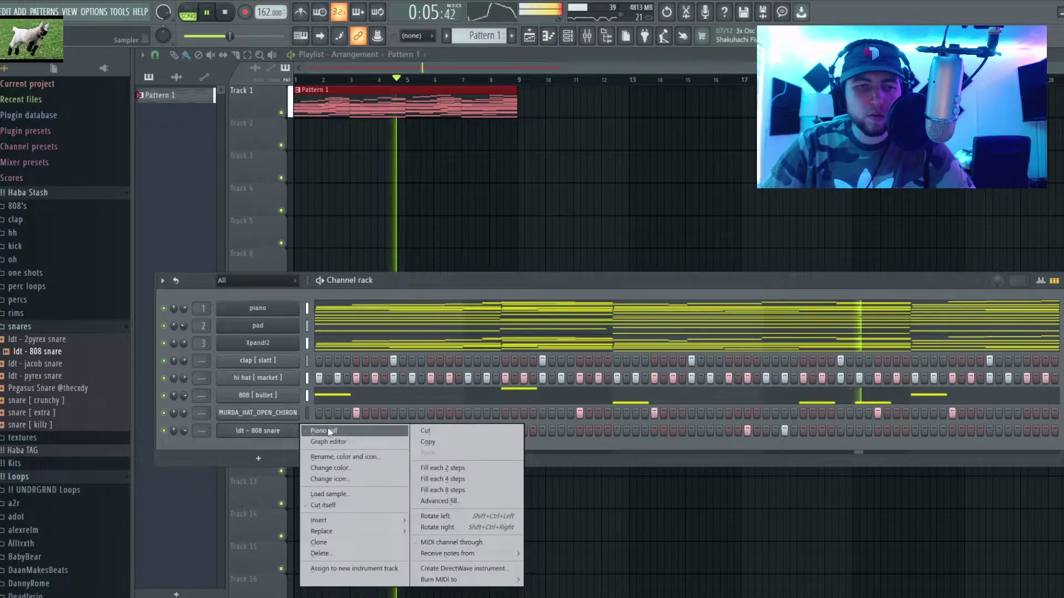
{"action": "left_click", "coordinate": [324, 431]}
{"action": "key", "text": "space"}
{"action": "key", "text": "space"}
{"action": "key", "text": "ctrl+a"}
{"action": "key", "text": "ctrl+b"}
{"action": "key", "text": "ctrl+d"}
{"action": "key", "text": "Escape"}
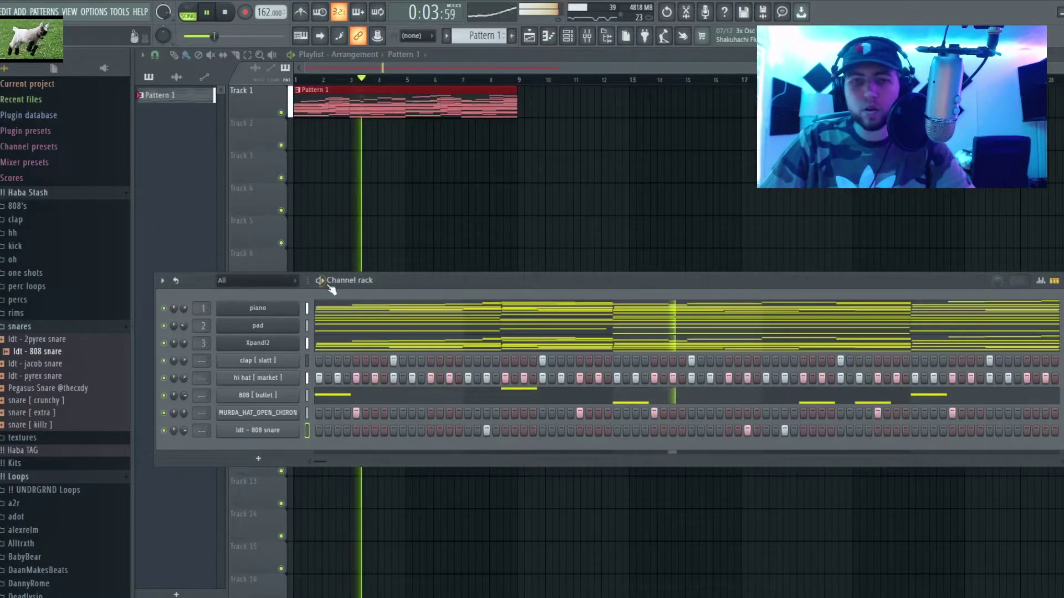
Add fast rolls to the hi hat [ market ] pattern in the piano roll and slope the bar 4 roll's velocities downward.
{"action": "right_click", "coordinate": [258, 380]}
{"action": "left_click", "coordinate": [344, 380]}
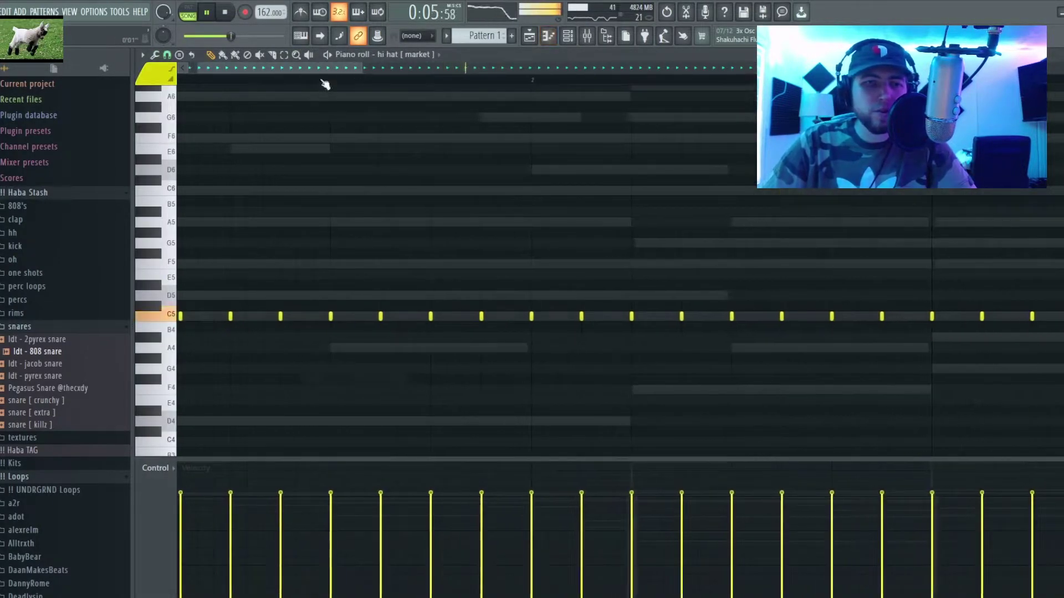
{"action": "left_click_drag", "start_coordinate": [599, 281], "coordinate": [553, 290]}
{"action": "key", "text": "space"}
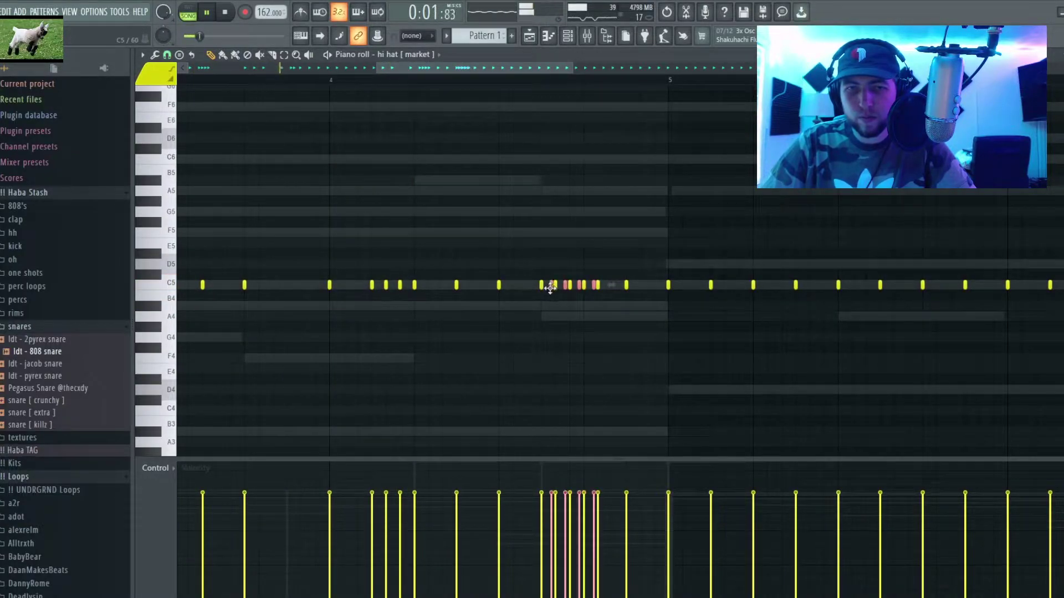
{"action": "left_click_drag", "start_coordinate": [543, 289], "coordinate": [610, 321]}
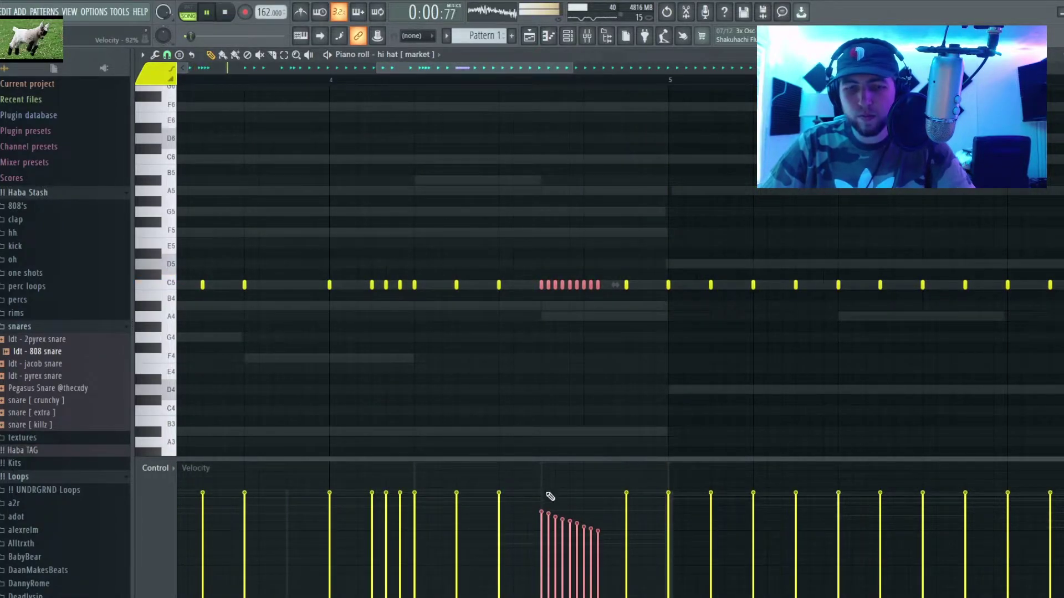
{"action": "scroll", "coordinate": [430, 397], "scroll_direction": "down", "scroll_amount": 2}
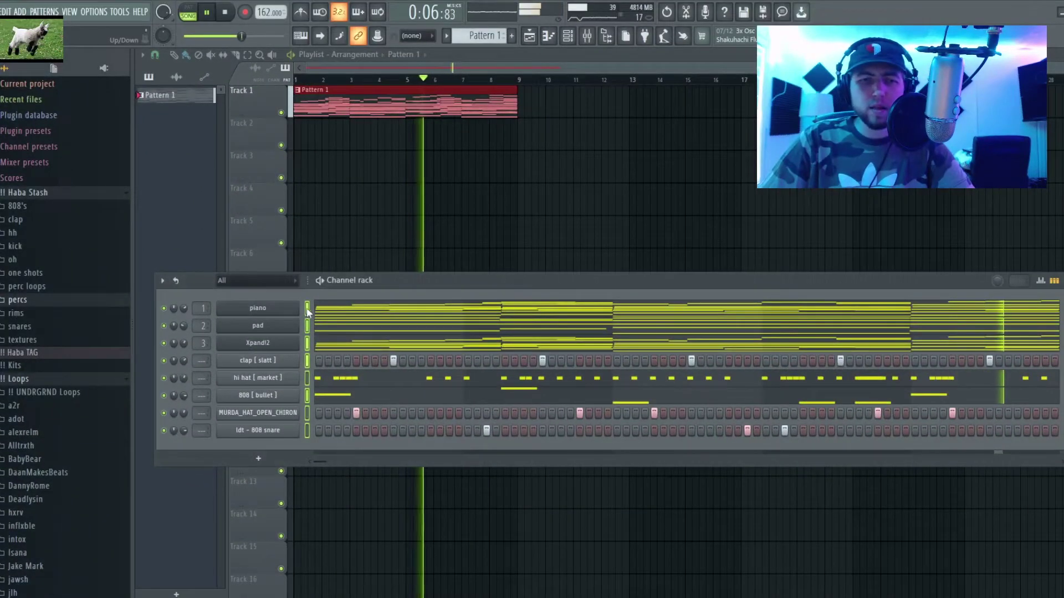
Route all channels to their own mixer tracks and load the spaceman swag state on the master track.
{"action": "key", "text": "F9"}
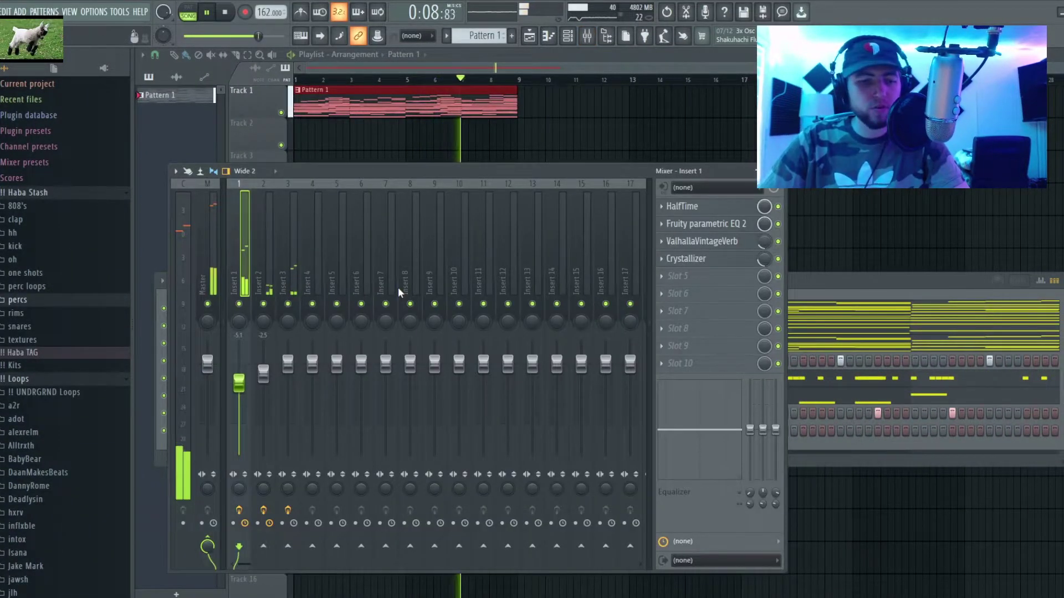
{"action": "key", "text": "ctrl+l"}
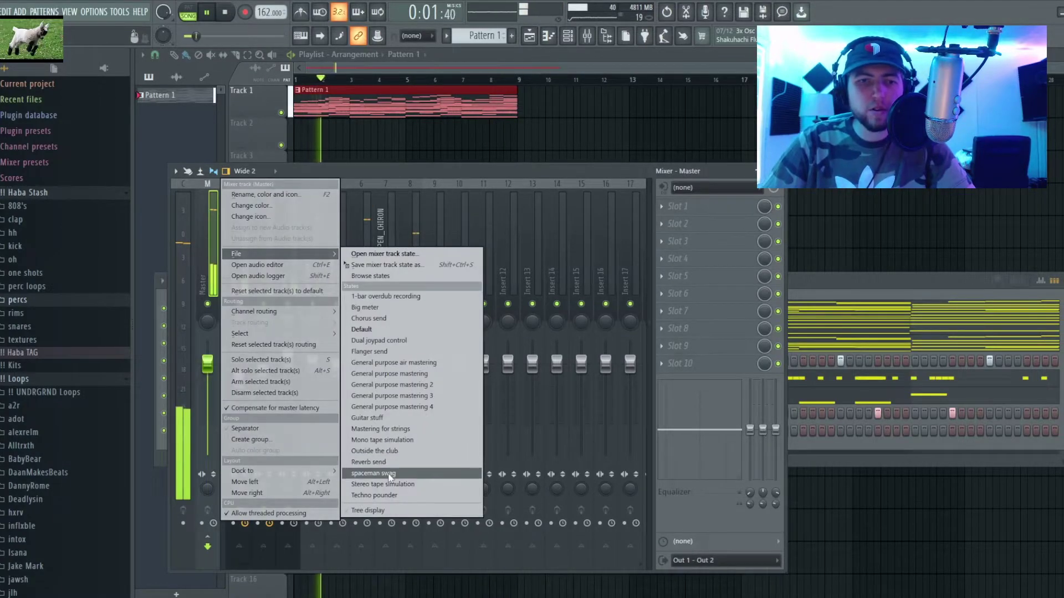
{"action": "left_click", "coordinate": [382, 471]}
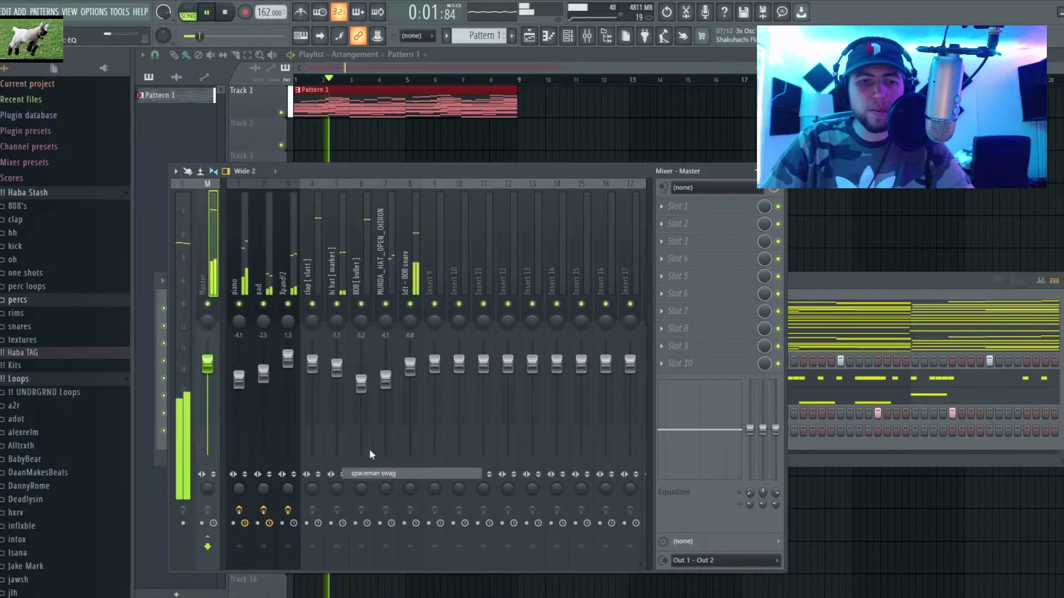
{"action": "left_click", "coordinate": [711, 210]}
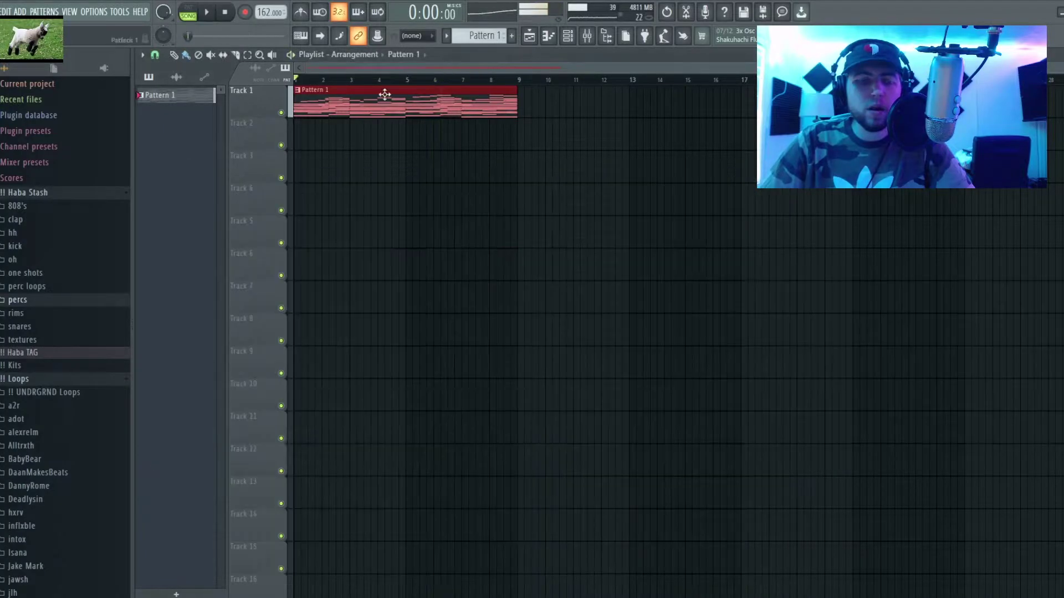
Remove the Pattern 1 clip from the playlist and split the pattern by channel.
{"action": "right_click", "coordinate": [385, 94]}
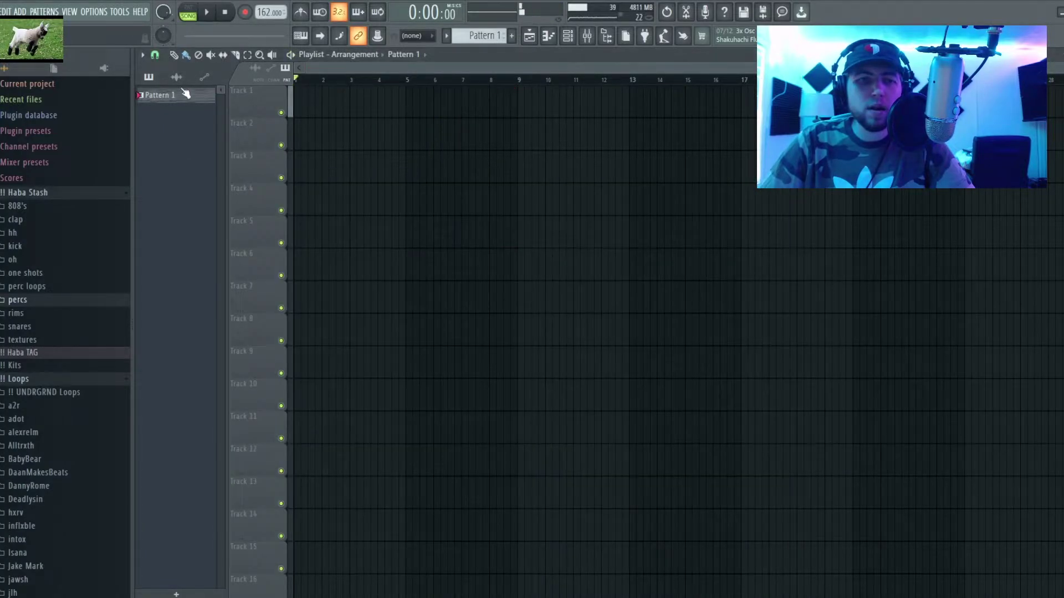
{"action": "right_click", "coordinate": [173, 95]}
{"action": "left_click", "coordinate": [222, 285]}
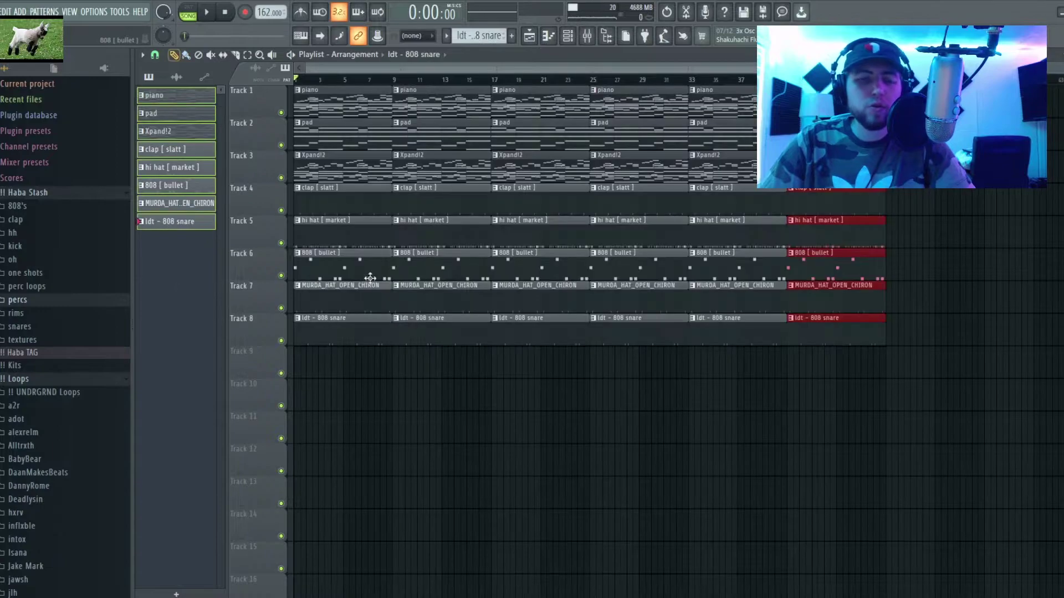
Delete the clap, hi hat, 808, open hat and snare clips from the first eight bars of the arrangement.
{"action": "right_click", "coordinate": [360, 200]}
{"action": "right_click", "coordinate": [346, 230]}
{"action": "right_click", "coordinate": [334, 262]}
{"action": "right_click", "coordinate": [325, 294]}
{"action": "right_click", "coordinate": [318, 326]}
{"action": "scroll", "coordinate": [316, 327], "scroll_direction": "up", "scroll_amount": 3}
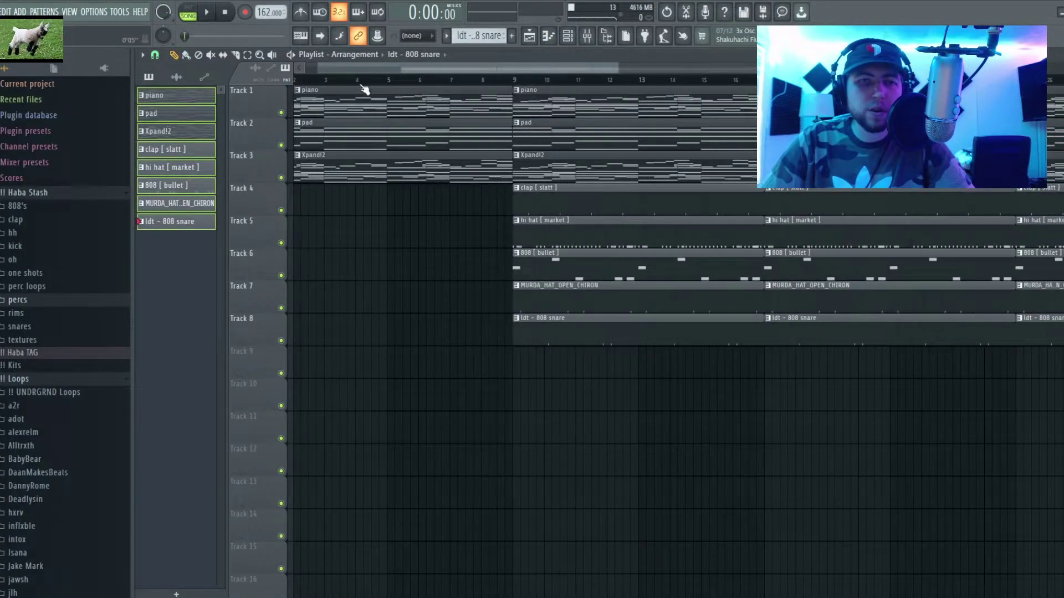
{"action": "scroll", "coordinate": [366, 111], "scroll_direction": "left", "scroll_amount": 2}
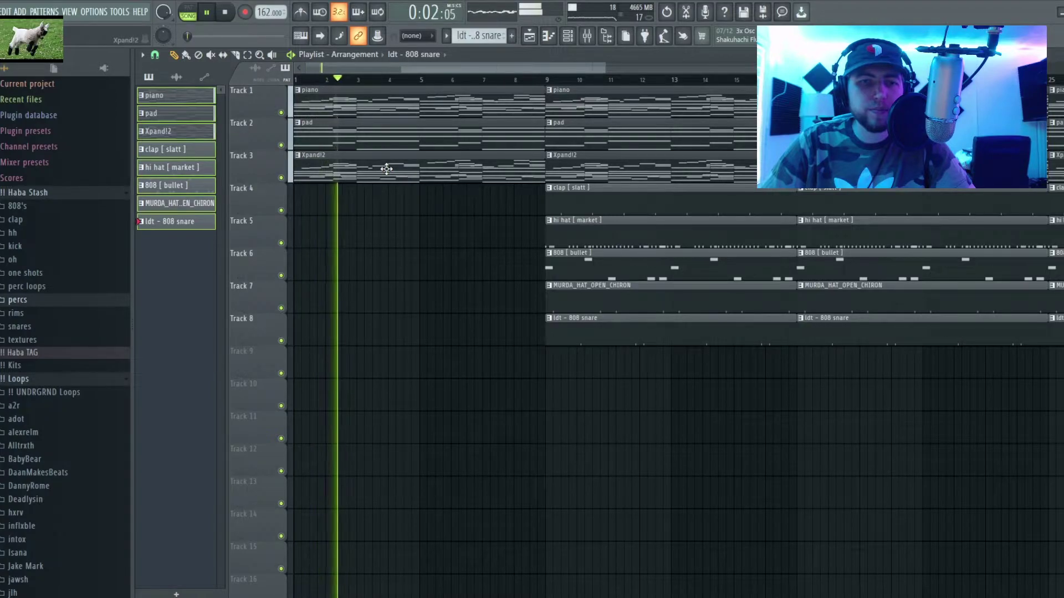
Thin out the melody by deleting Xpand!2 clips at bars 17 and 25, pad clips from bar 25, and the piano clip at bar 33.
{"action": "scroll", "coordinate": [360, 231], "scroll_direction": "down", "scroll_amount": 2}
{"action": "scroll", "coordinate": [378, 283], "scroll_direction": "down", "scroll_amount": 1}
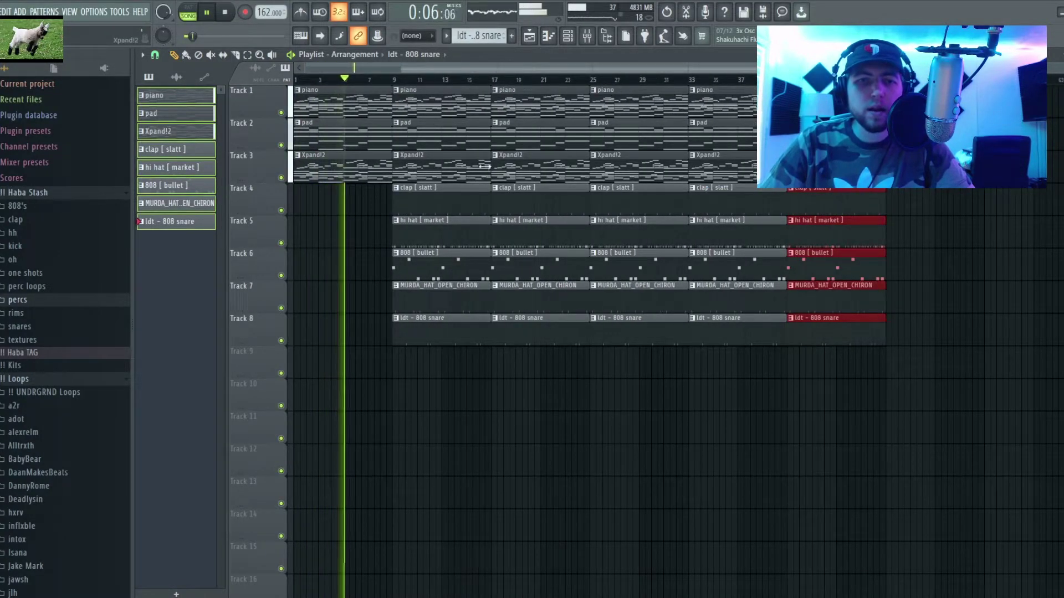
{"action": "right_click", "coordinate": [522, 166]}
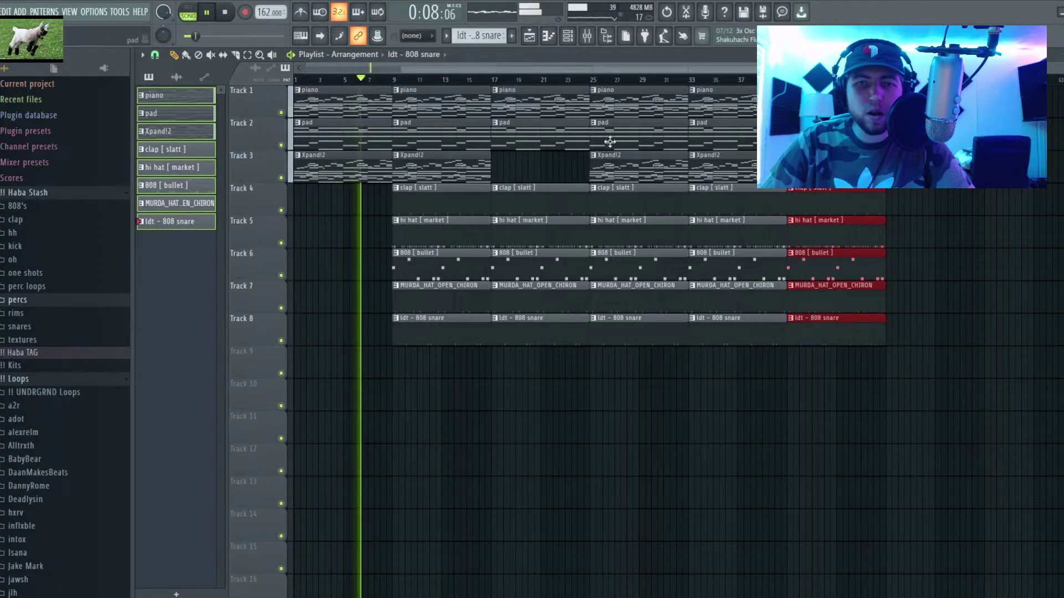
{"action": "right_click", "coordinate": [607, 138]}
{"action": "right_click", "coordinate": [706, 139]}
{"action": "right_click", "coordinate": [720, 105]}
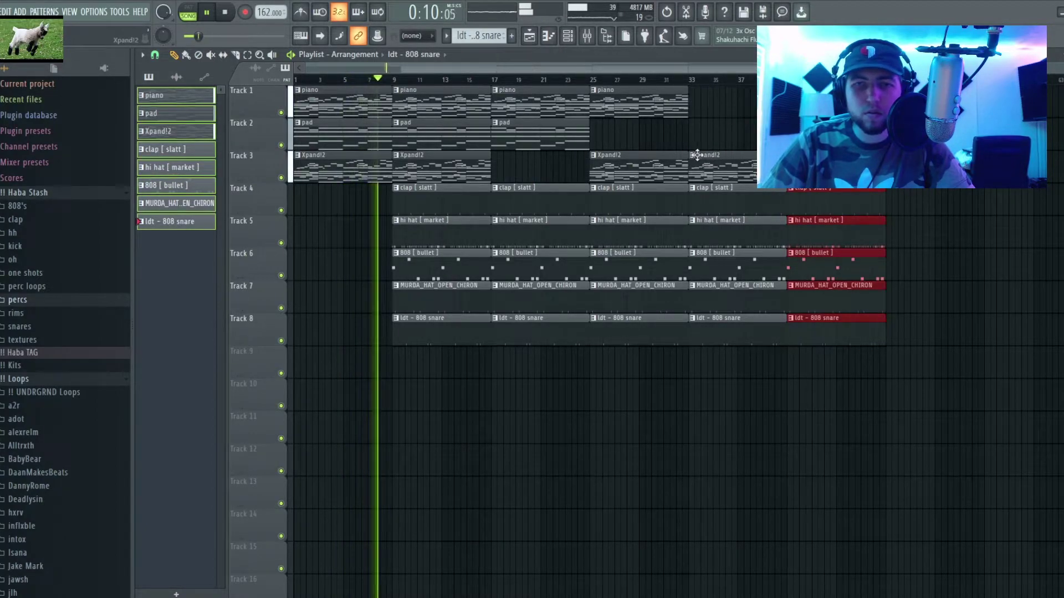
{"action": "right_click", "coordinate": [658, 165]}
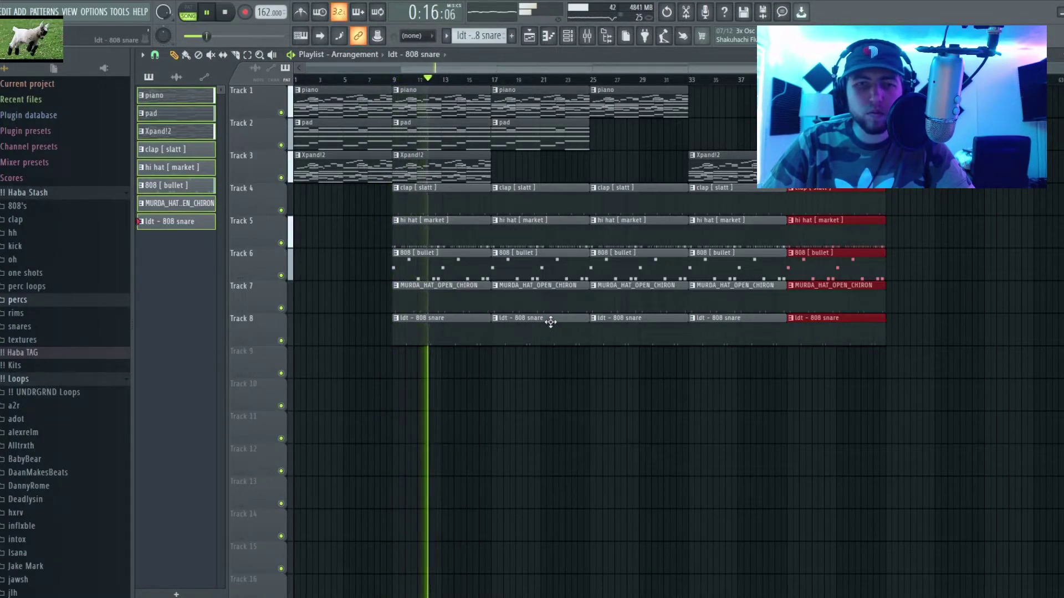
Trim the drum clips half a bar before bars 25, 33 and 41, and clear the drums from bars 41 to 44.
{"action": "scroll", "coordinate": [577, 362], "scroll_direction": "up", "scroll_amount": 5}
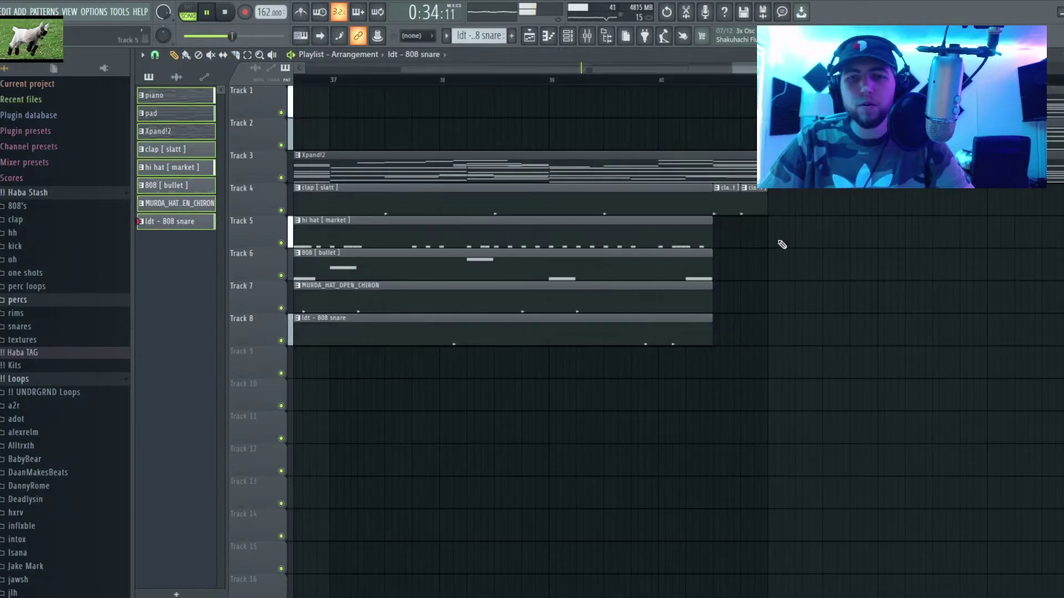
{"action": "scroll", "coordinate": [800, 275], "scroll_direction": "down", "scroll_amount": 5}
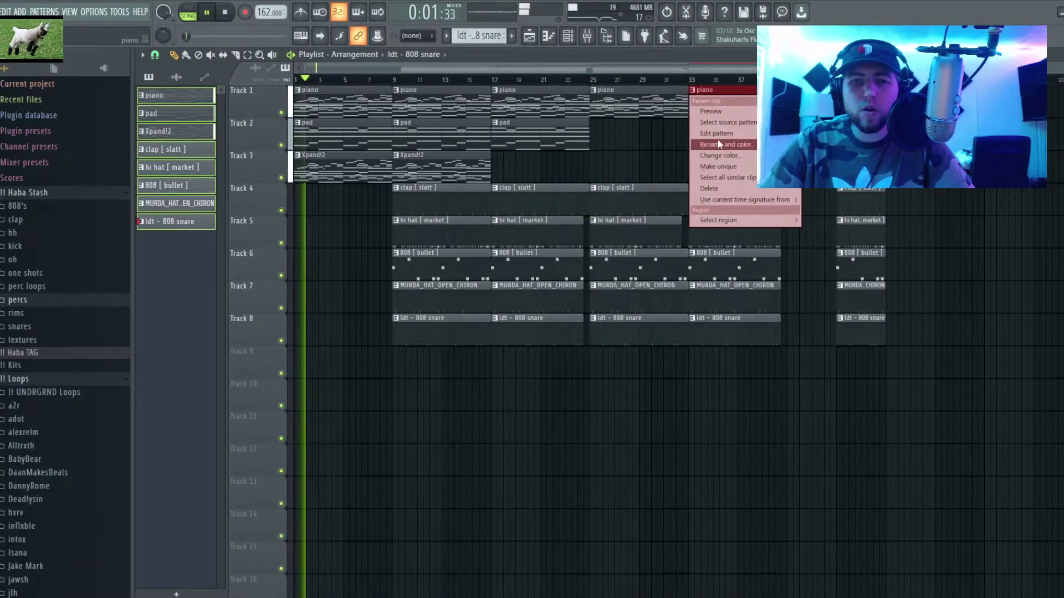
Make the piano clip at bar 33 unique and delete its high melody notes from E7 upward in bars 1 to 4.
{"action": "left_click", "coordinate": [729, 166]}
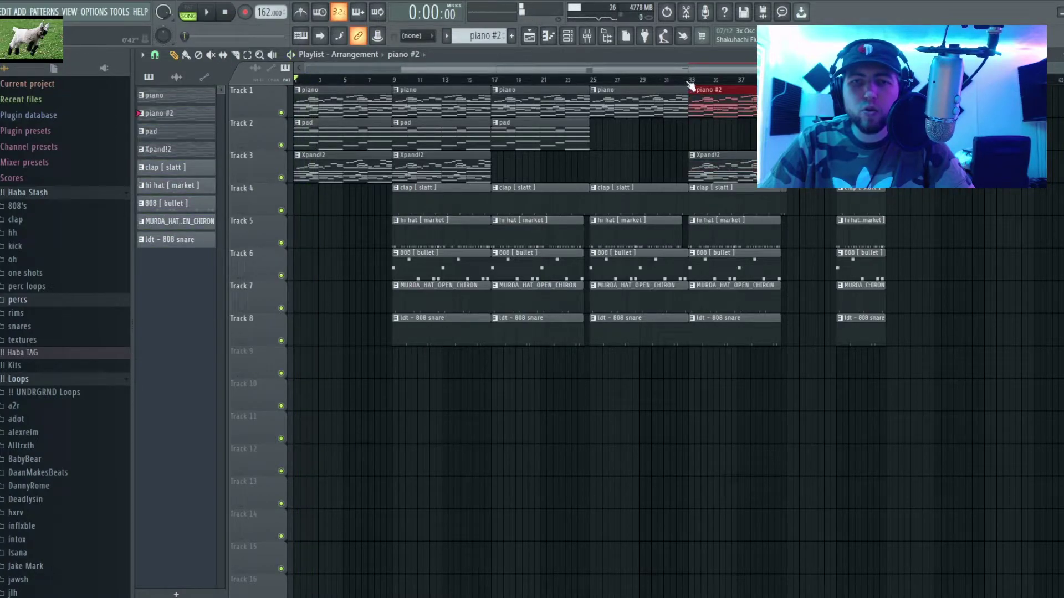
{"action": "double_click", "coordinate": [726, 115]}
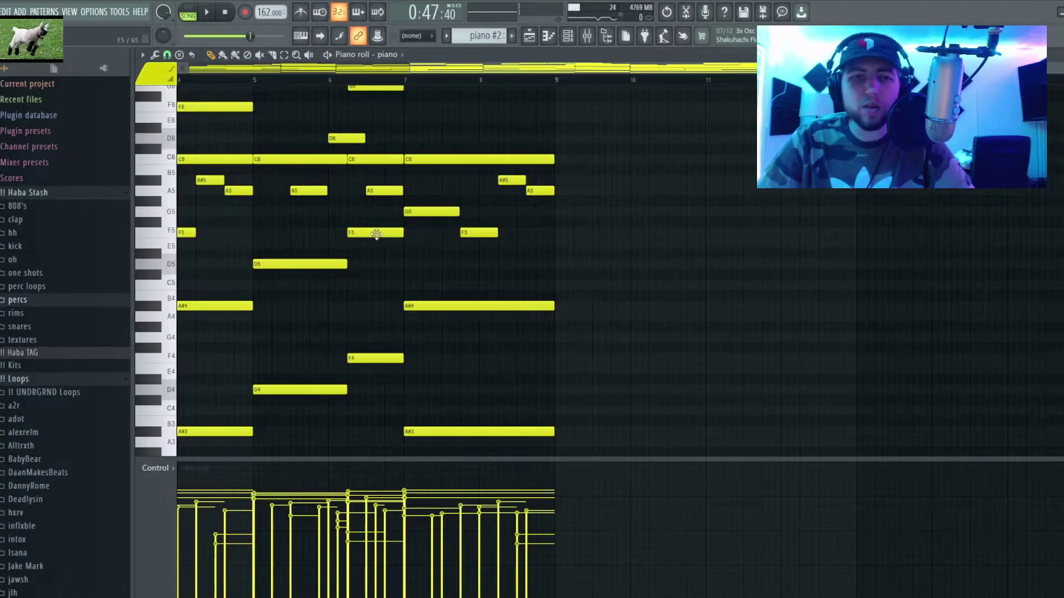
{"action": "scroll", "coordinate": [415, 223], "scroll_direction": "up", "scroll_amount": 8}
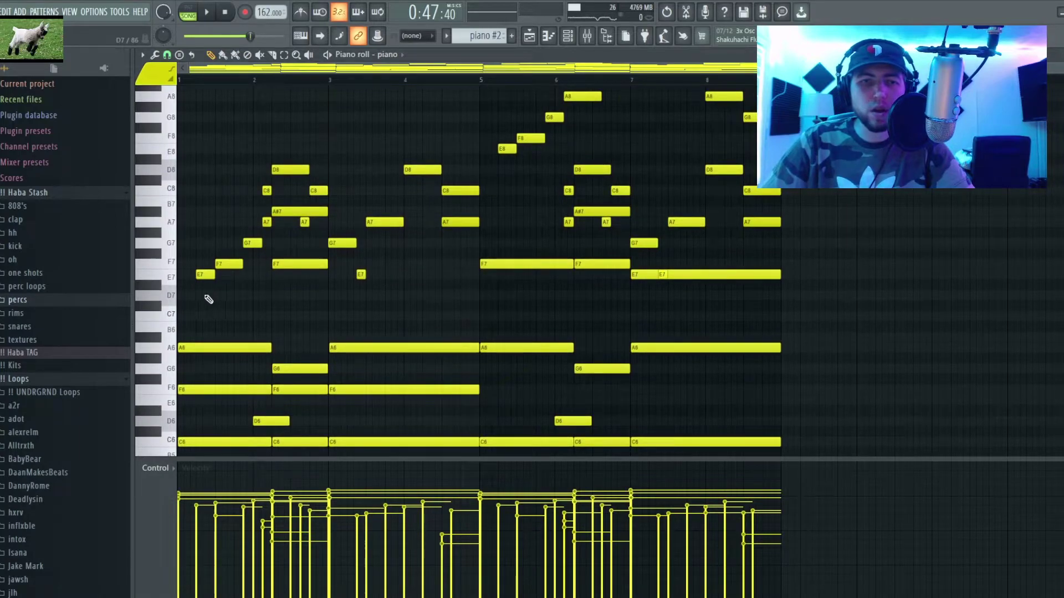
{"action": "left_click_drag", "start_coordinate": [193, 297], "coordinate": [475, 107]}
{"action": "key", "text": "Delete"}
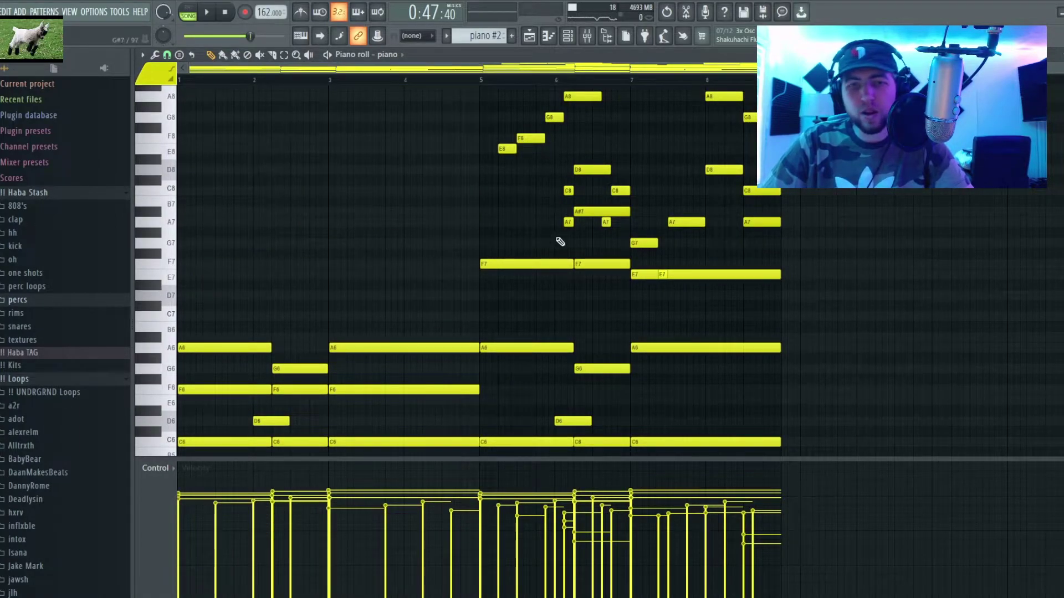
Delete the piano #2 melody notes from G7 upward in bars 5 to 8 and play back the simplified part.
{"action": "scroll", "coordinate": [484, 167], "scroll_direction": "up", "scroll_amount": 5}
{"action": "left_click_drag", "start_coordinate": [484, 167], "coordinate": [820, 404]}
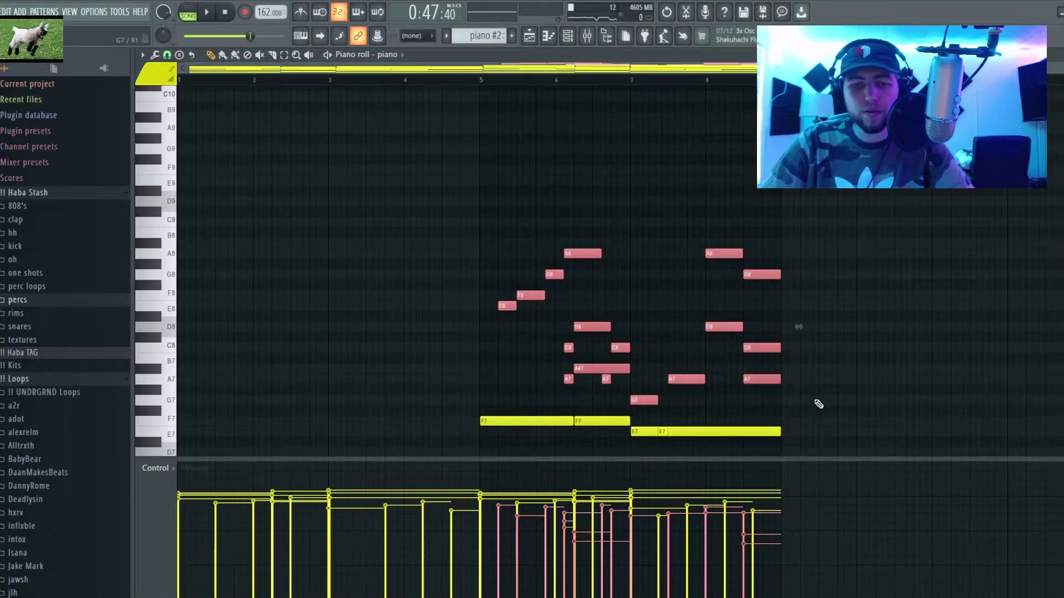
{"action": "key", "text": "Delete"}
{"action": "scroll", "coordinate": [697, 392], "scroll_direction": "down", "scroll_amount": 4}
{"action": "key", "text": "space"}
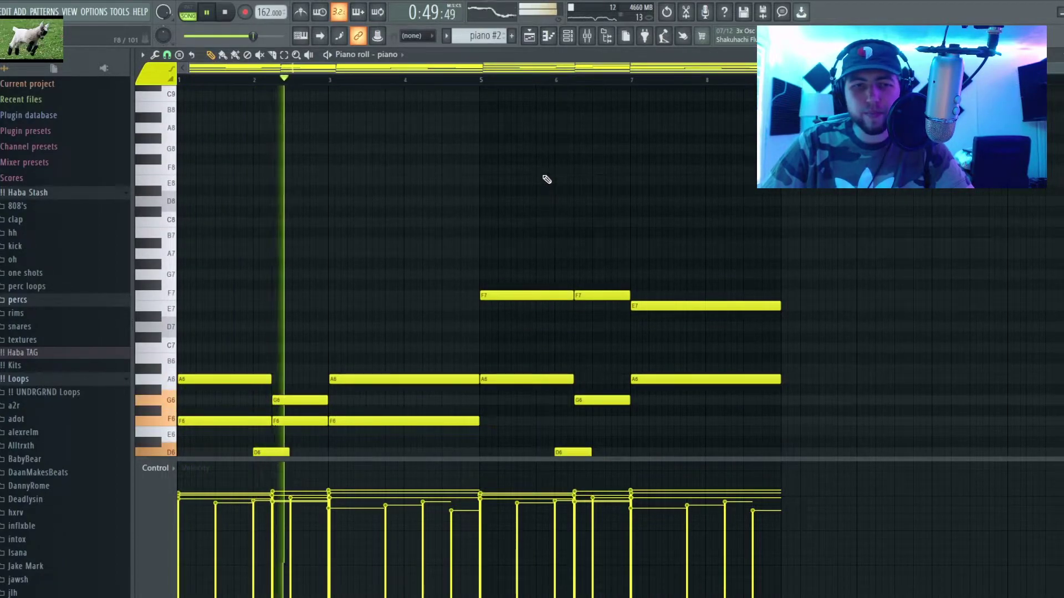
{"action": "scroll", "coordinate": [534, 249], "scroll_direction": "down", "scroll_amount": 6}
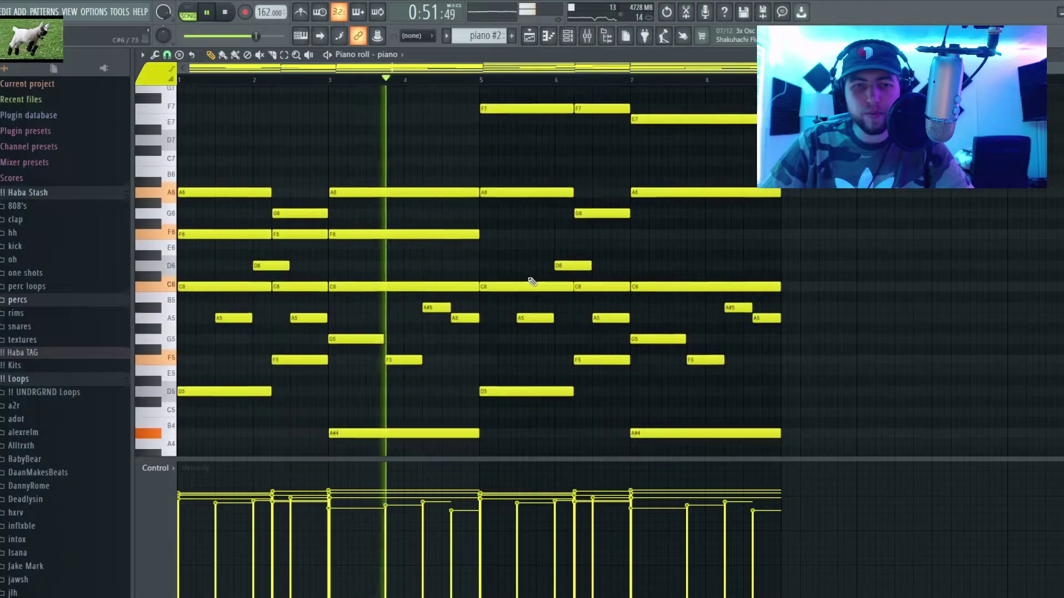
{"action": "scroll", "coordinate": [532, 281], "scroll_direction": "down", "scroll_amount": 4}
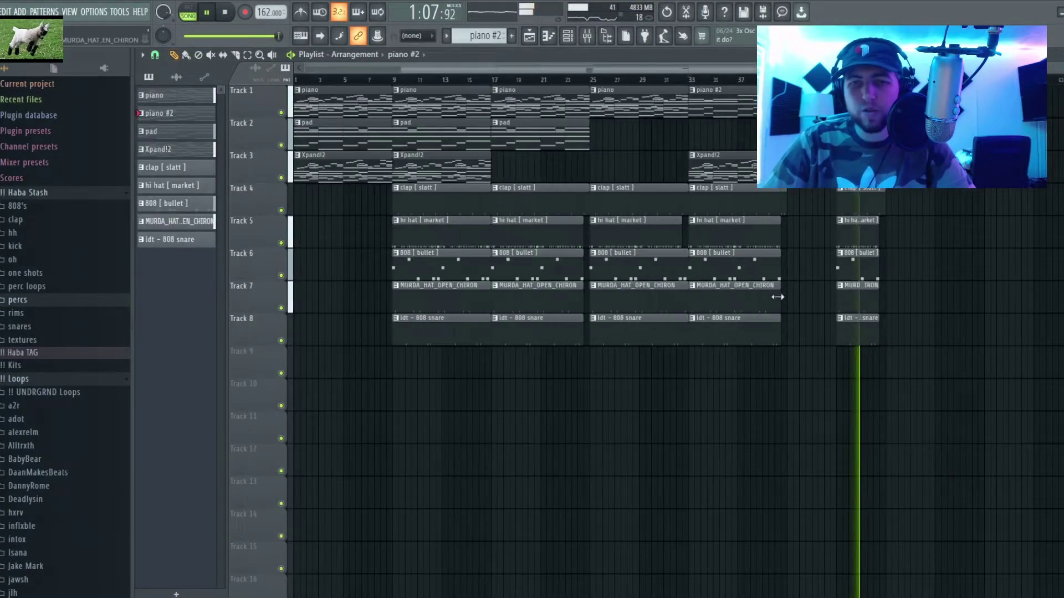
Duplicate the arrangement section from bar 9 to bar 48 to extend the song with repeated copies.
{"action": "left_click_drag", "start_coordinate": [1019, 442], "coordinate": [426, 93]}
{"action": "key", "text": "ctrl+b"}
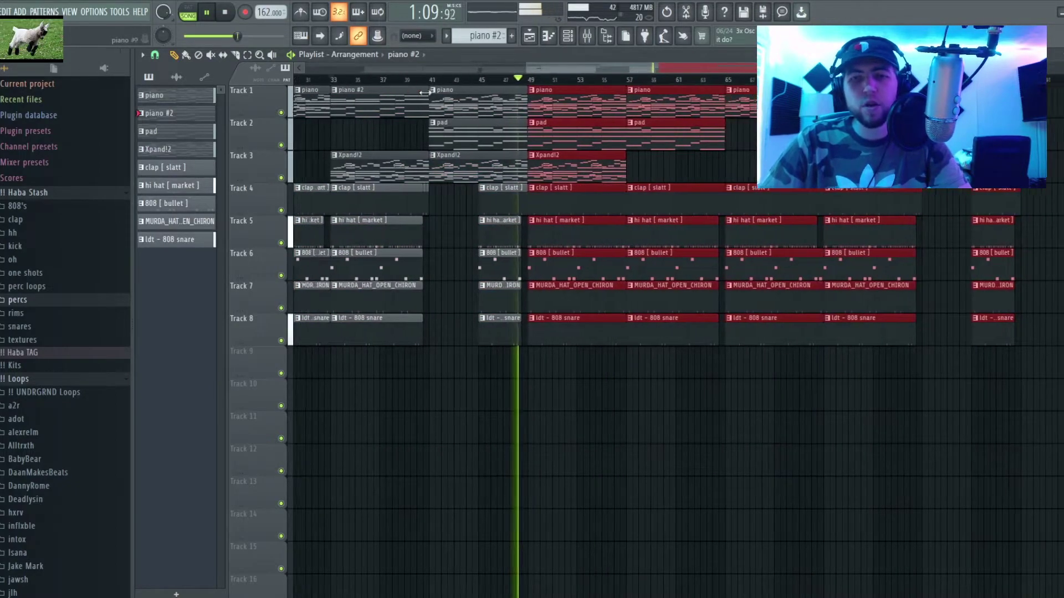
{"action": "key", "text": "ctrl+b"}
{"action": "key", "text": "ctrl+z"}
{"action": "key", "text": "ctrl+z"}
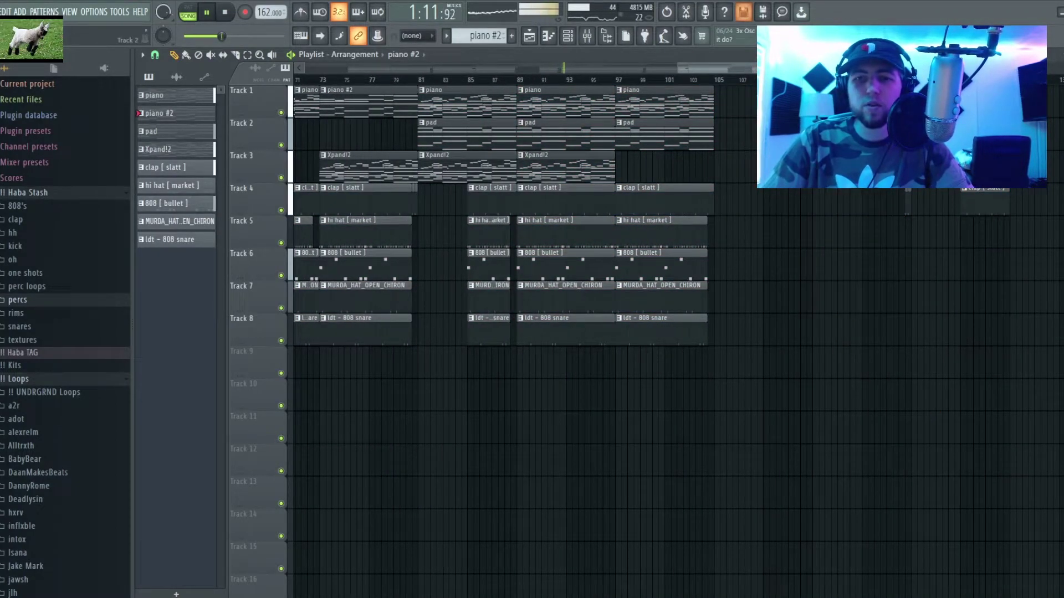
Select the piano and pad clips at bar 97 and duplicate them after bar 104 as a melody-only ending.
{"action": "left_click_drag", "start_coordinate": [734, 145], "coordinate": [688, 95]}
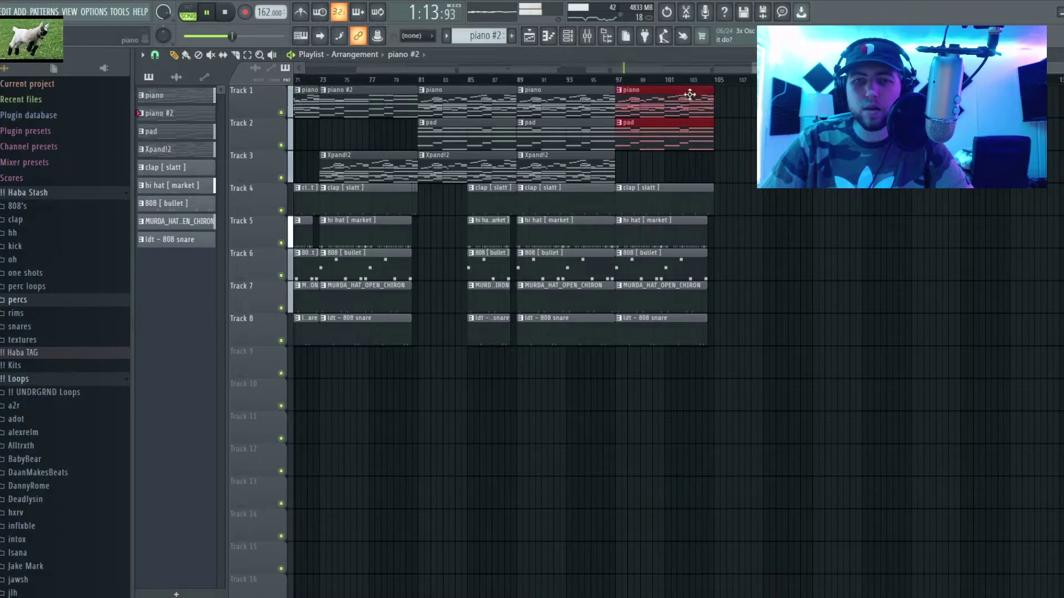
{"action": "key", "text": "ctrl+b"}
{"action": "key", "text": "ctrl+d"}
{"action": "scroll", "coordinate": [594, 257], "scroll_direction": "down", "scroll_amount": 3}
{"action": "scroll", "coordinate": [609, 238], "scroll_direction": "up", "scroll_amount": 3}
{"action": "scroll", "coordinate": [554, 249], "scroll_direction": "down", "scroll_amount": 3}
{"action": "scroll", "coordinate": [482, 222], "scroll_direction": "up", "scroll_amount": 3}
{"action": "scroll", "coordinate": [495, 153], "scroll_direction": "left", "scroll_amount": 3}
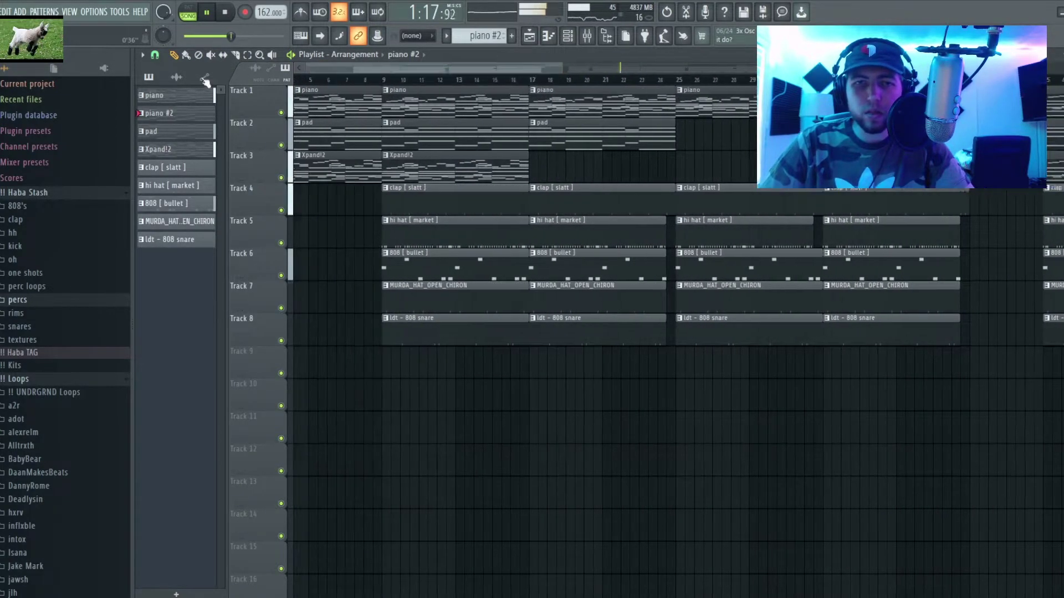
Place the !! Haba TAG sample from the browser in the intro of the playlist and route it to mixer track 9.
{"action": "scroll", "coordinate": [72, 238], "scroll_direction": "down", "scroll_amount": 10}
{"action": "scroll", "coordinate": [44, 271], "scroll_direction": "up", "scroll_amount": 4}
{"action": "scroll", "coordinate": [33, 277], "scroll_direction": "up", "scroll_amount": 10}
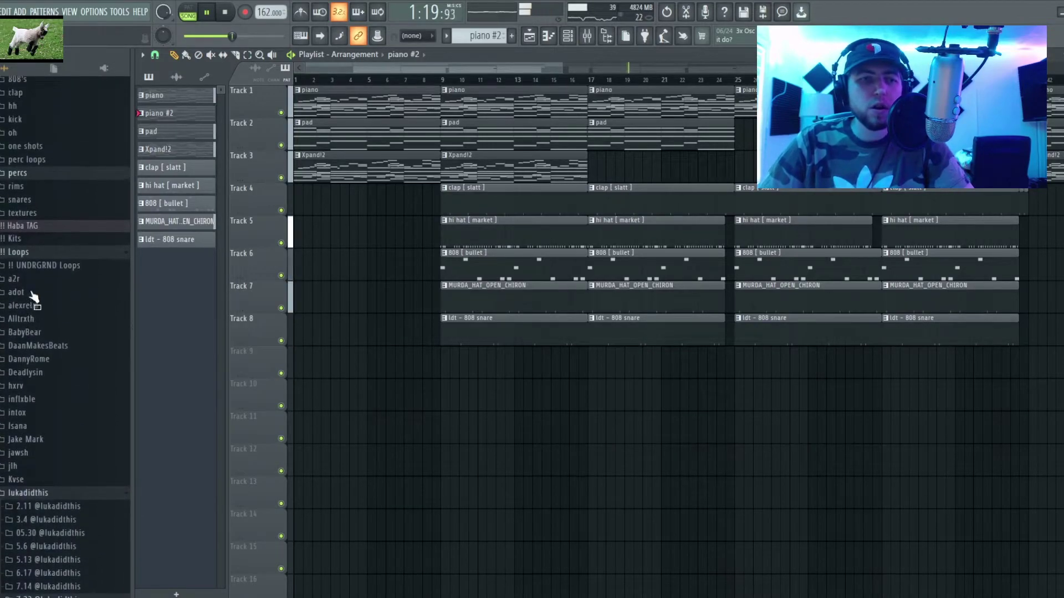
{"action": "left_click_drag", "start_coordinate": [22, 279], "coordinate": [420, 406]}
{"action": "double_click", "coordinate": [428, 401]}
{"action": "key", "text": "ctrl+l"}
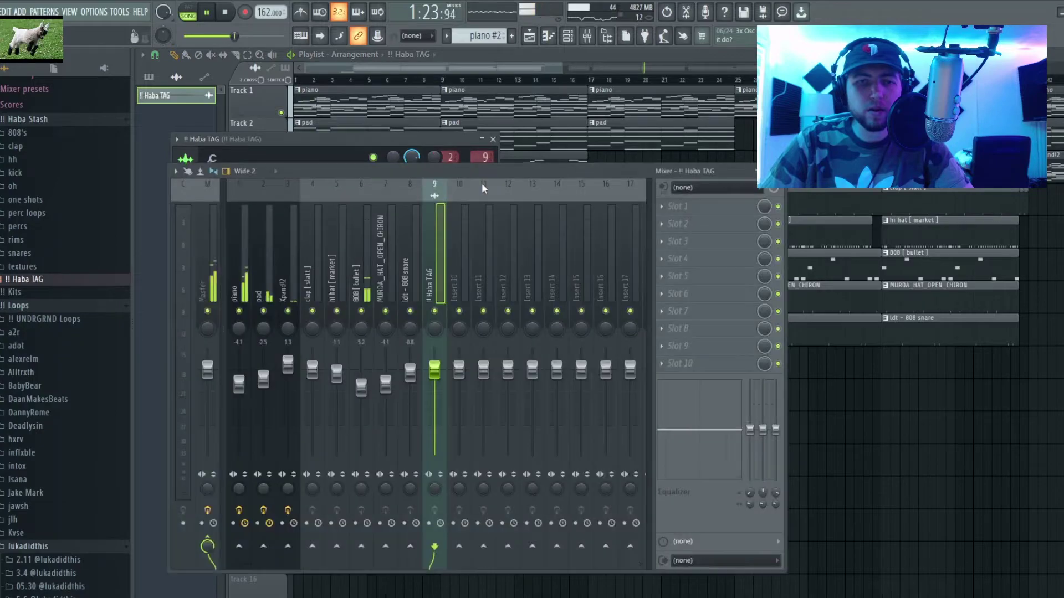
Lower the !! Haba TAG mixer track to -7.2 dB, close its sample settings and stop playback.
{"action": "left_click_drag", "start_coordinate": [434, 370], "coordinate": [434, 381]}
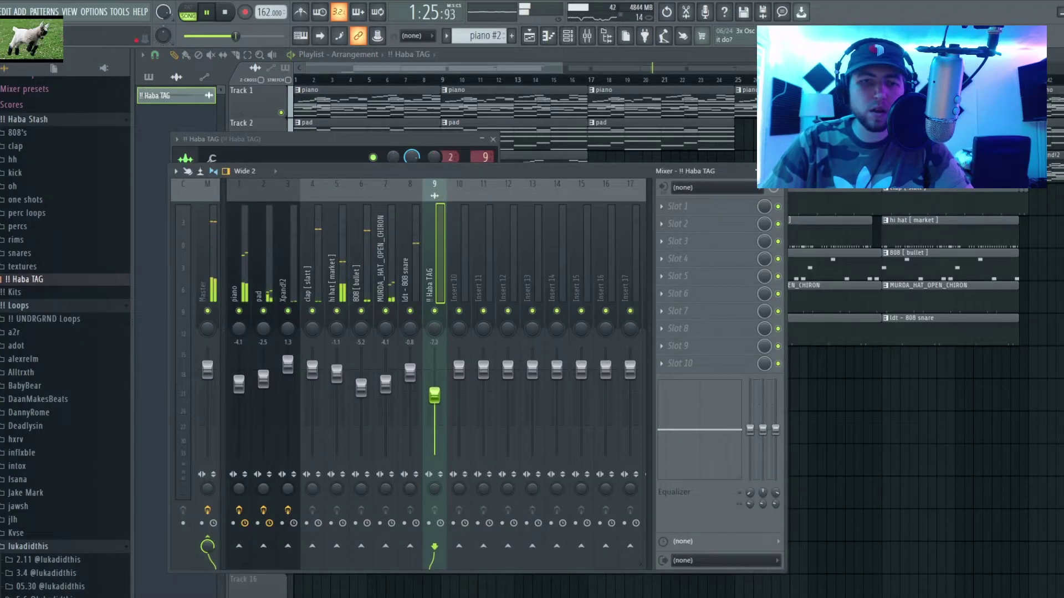
{"action": "key", "text": "F9"}
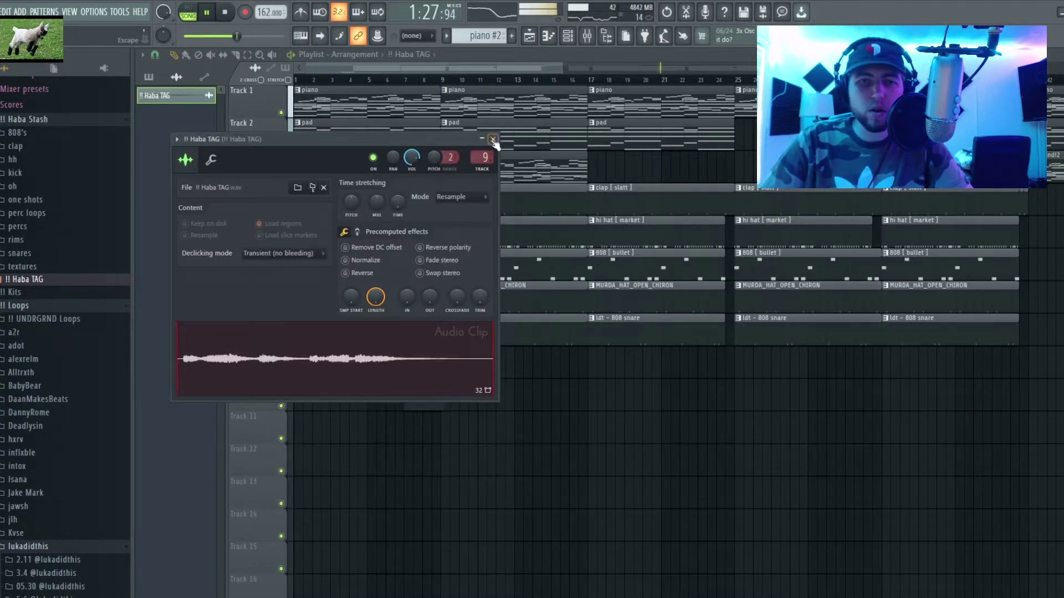
{"action": "left_click", "coordinate": [493, 139]}
{"action": "left_click", "coordinate": [225, 12]}
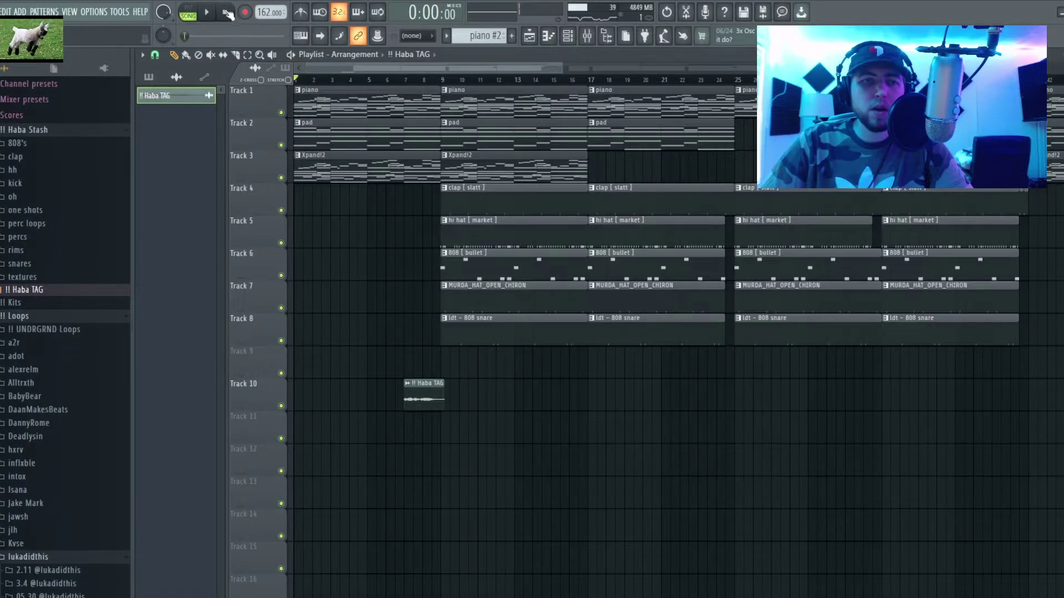
Add Fruity Love Philter in slot 2 of the bird ambience sfx mixer track and play back the intro.
{"action": "scroll", "coordinate": [331, 276], "scroll_direction": "up", "scroll_amount": 5}
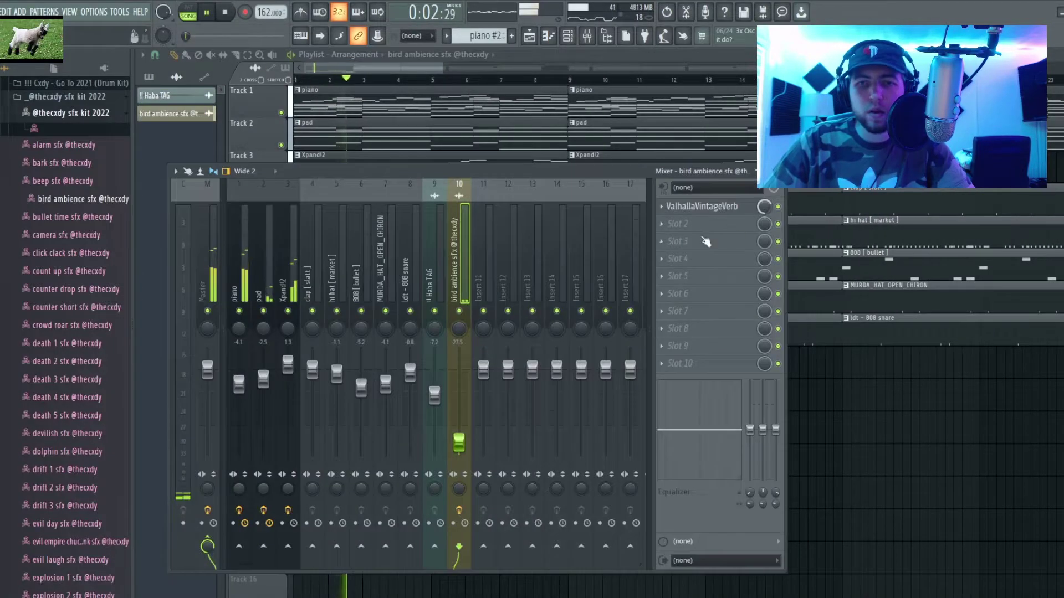
{"action": "left_click", "coordinate": [698, 224]}
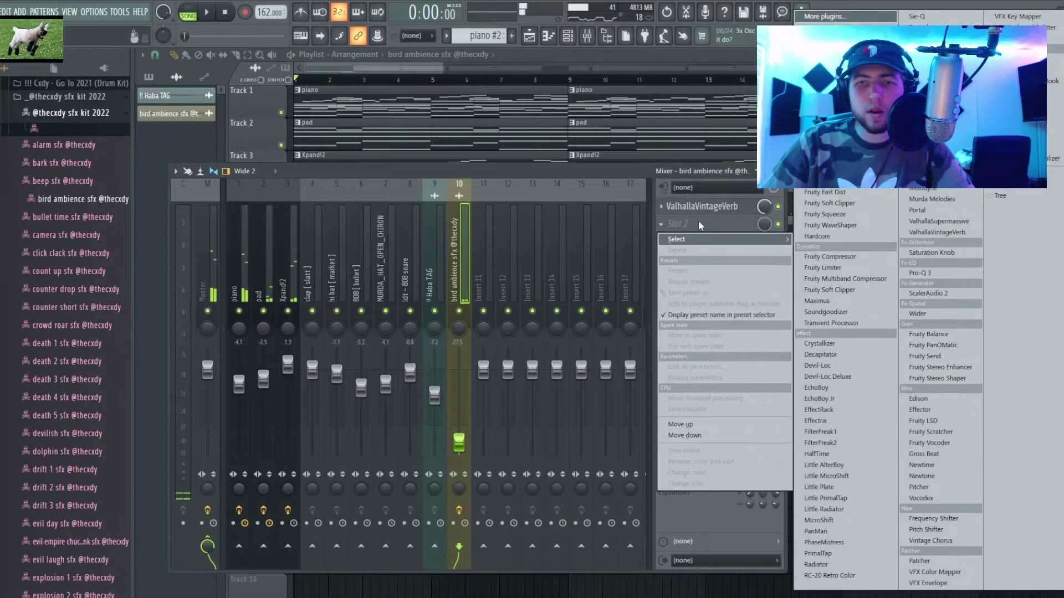
{"action": "left_click", "coordinate": [934, 95]}
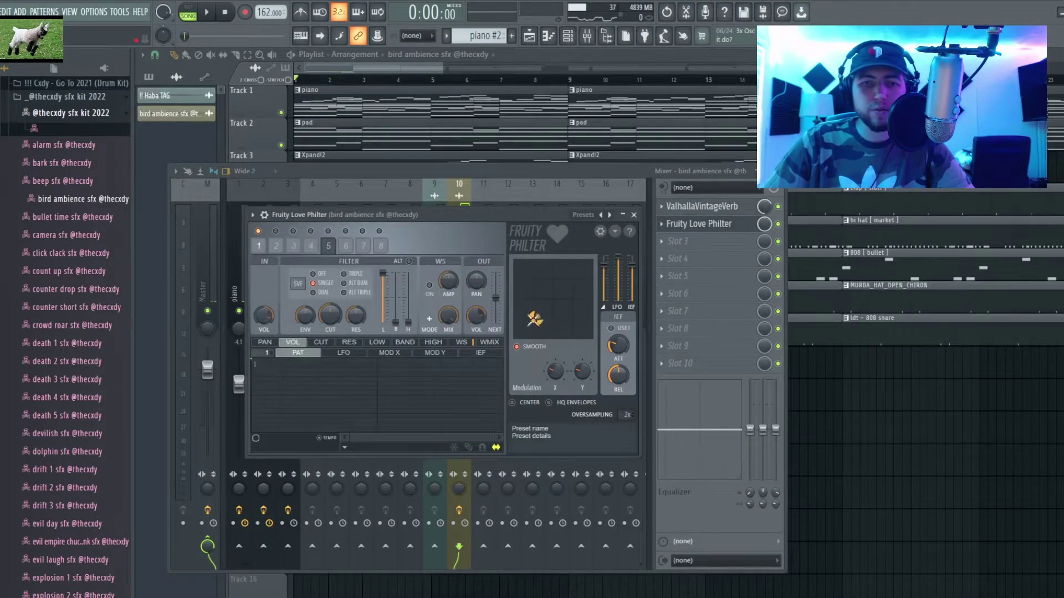
{"action": "key", "text": "space"}
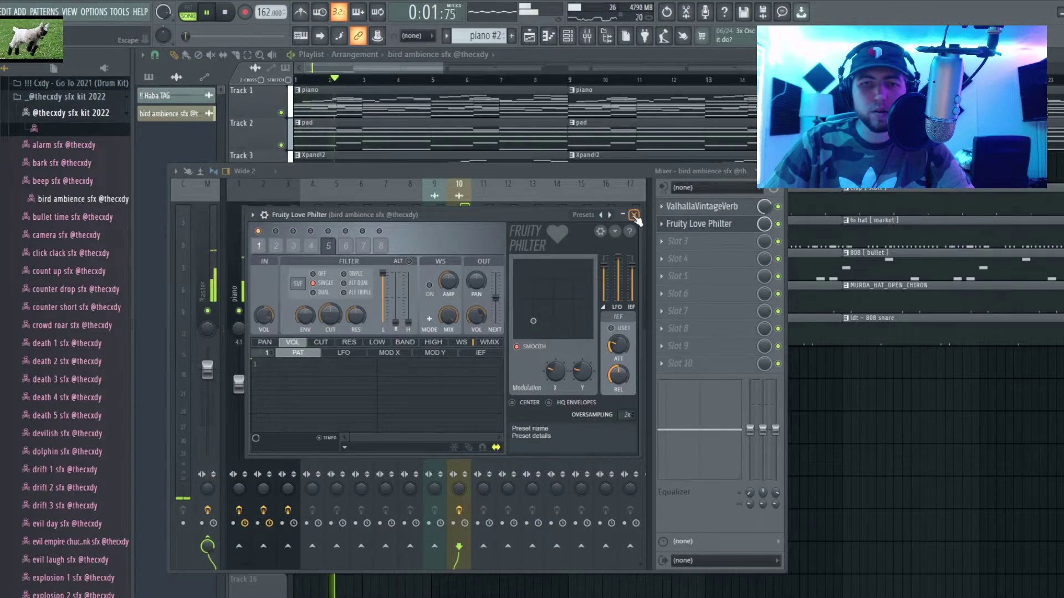
{"action": "left_click", "coordinate": [633, 215]}
{"action": "key", "text": "F9"}
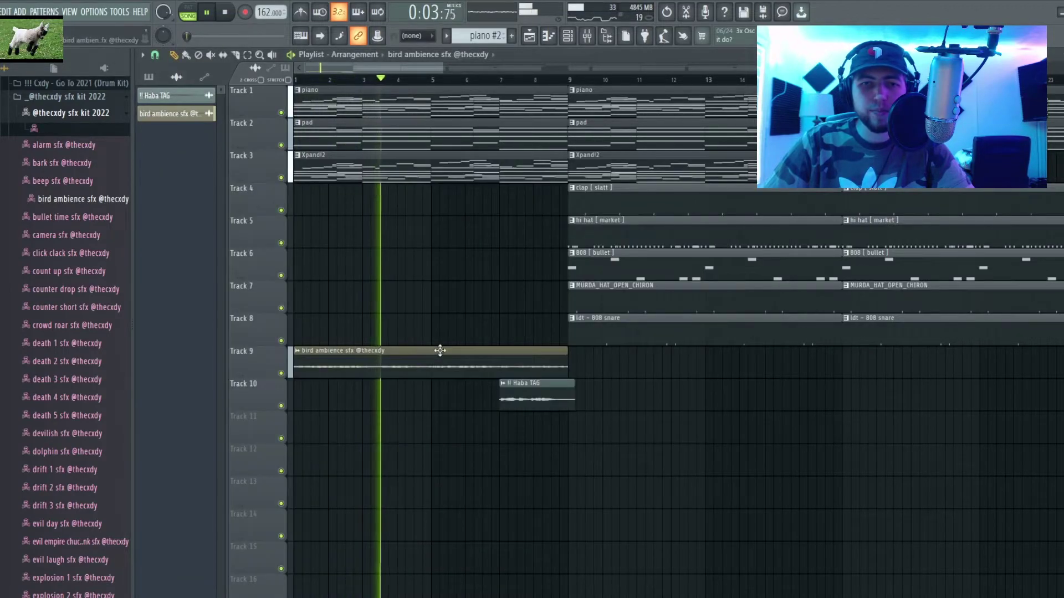
{"action": "key", "text": "space"}
Reverse the bird ambience sfx sample on Track 9 and play back the intro.
{"action": "double_click", "coordinate": [383, 368]}
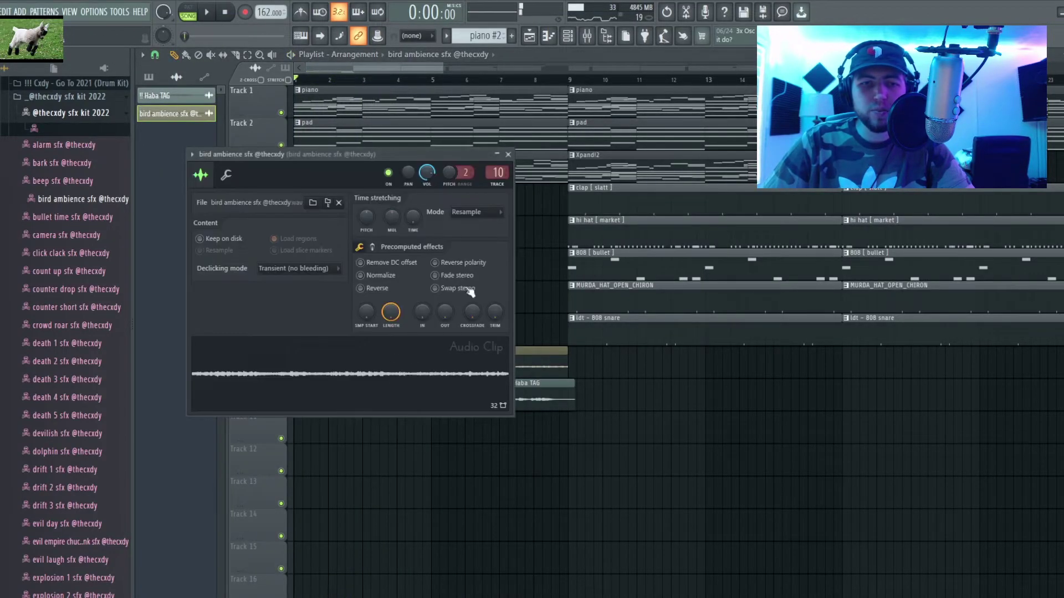
{"action": "left_click", "coordinate": [361, 288]}
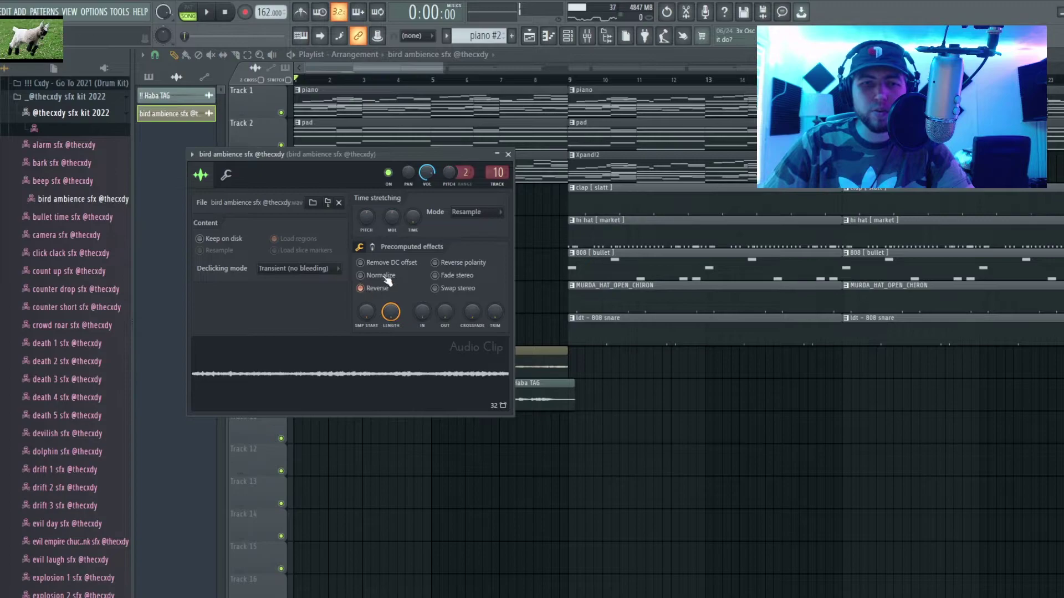
{"action": "left_click", "coordinate": [508, 155]}
{"action": "key", "text": "space"}
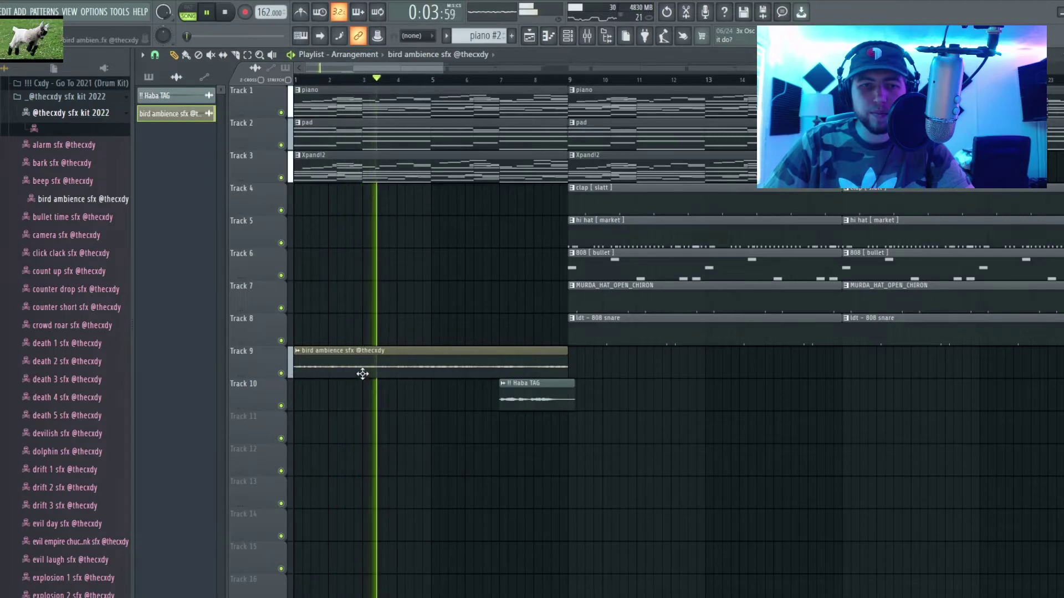
Raise the bird ambience sfx mixer track to -20.8 dB, checking it soloed and with the full mix.
{"action": "key", "text": "F9"}
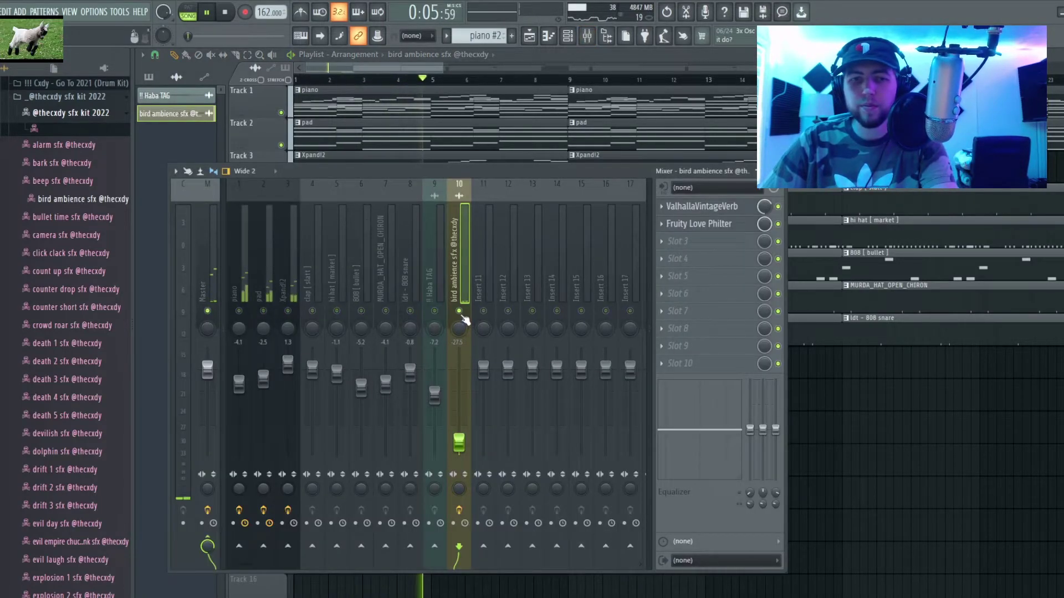
{"action": "left_click_drag", "start_coordinate": [460, 441], "coordinate": [460, 431]}
{"action": "key", "text": "F9"}
{"action": "key", "text": "F9"}
{"action": "right_click", "coordinate": [459, 312]}
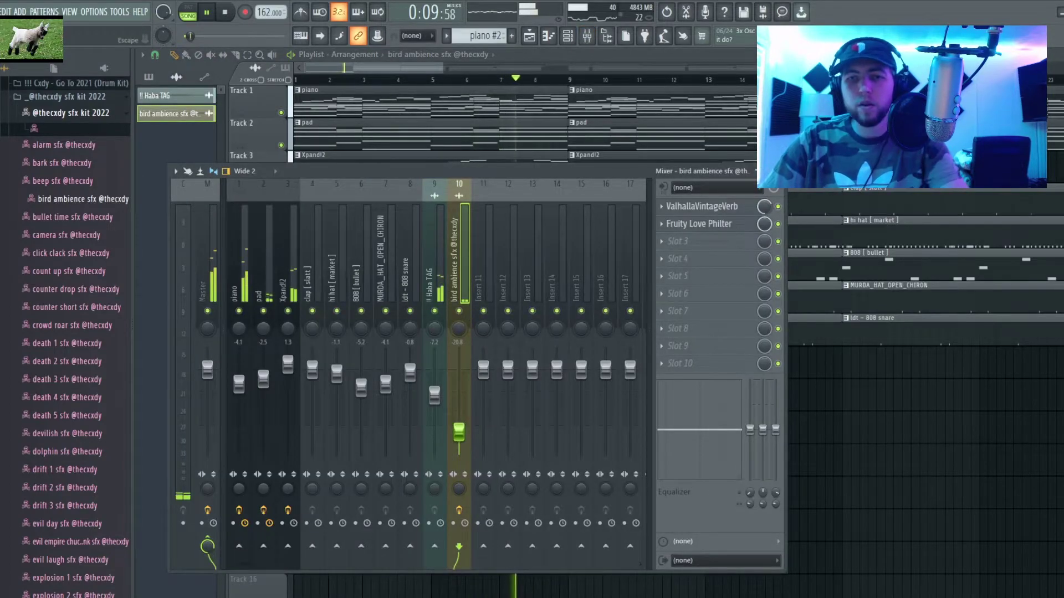
{"action": "key", "text": "F9"}
{"action": "key", "text": "space"}
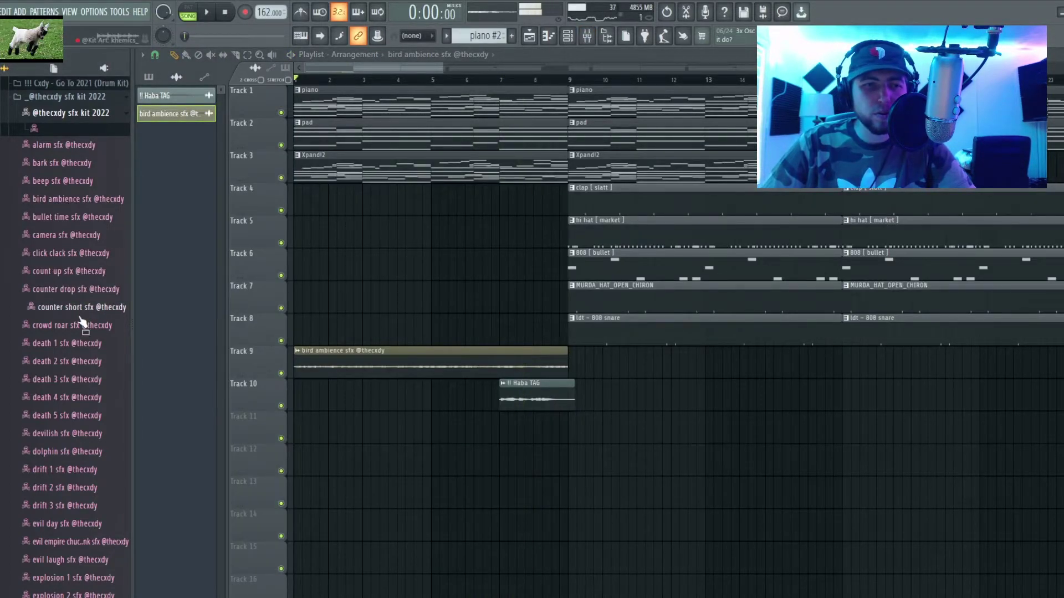
Place the explosion 2 sfx sample at bar 1 of playlist Track 12, play it back and open its sample settings.
{"action": "scroll", "coordinate": [82, 306], "scroll_direction": "down", "scroll_amount": 3}
{"action": "left_click", "coordinate": [86, 307]}
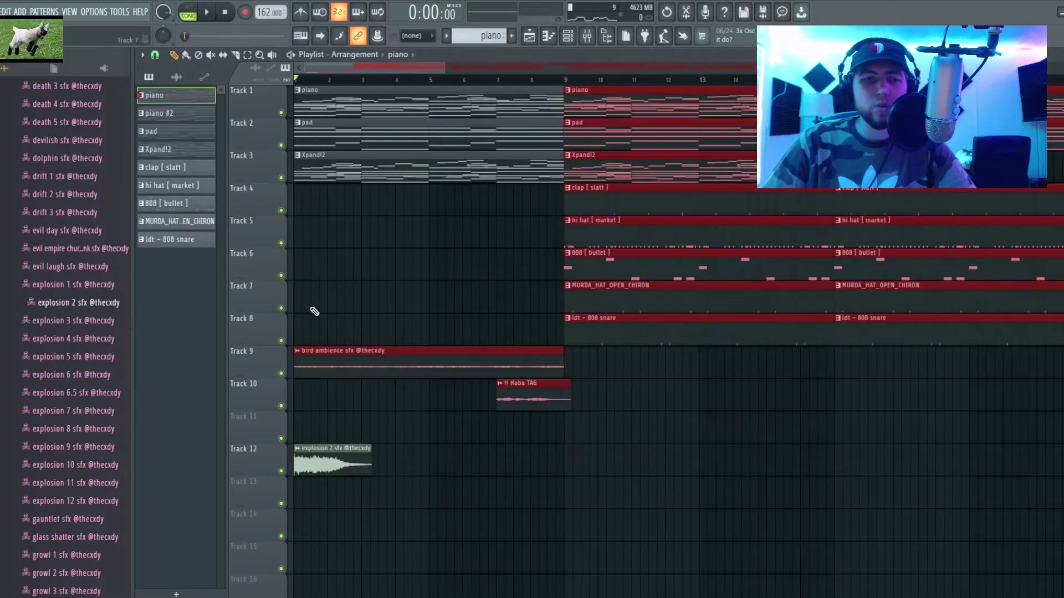
{"action": "scroll", "coordinate": [352, 69], "scroll_direction": "up", "scroll_amount": 3}
{"action": "key", "text": "space"}
{"action": "double_click", "coordinate": [344, 460]}
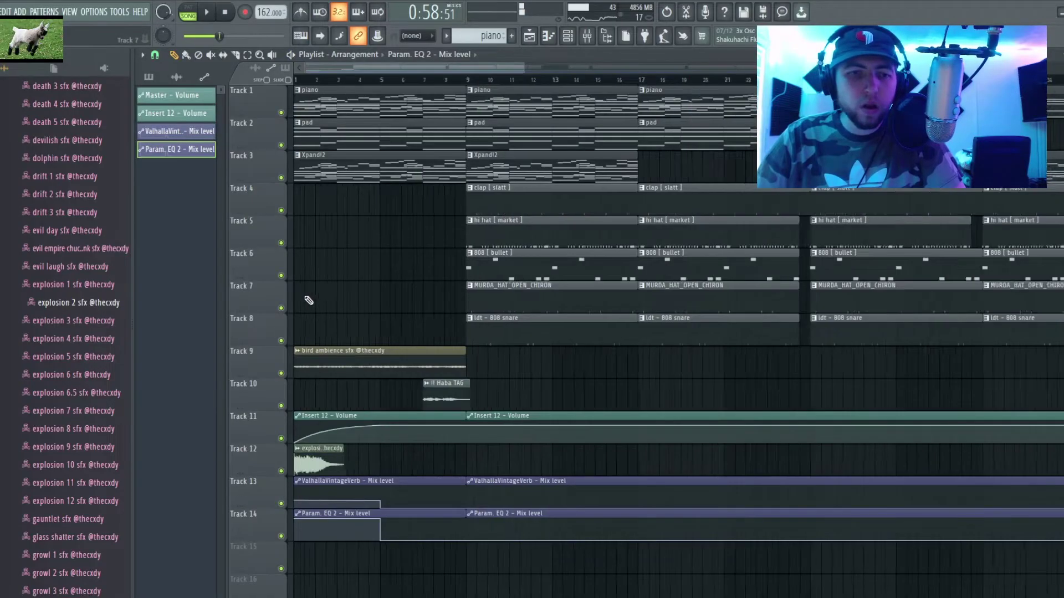
Examine how the piano, pad and Xpand!2 mixer tracks are routed to Insert 12.
{"action": "scroll", "coordinate": [321, 325], "scroll_direction": "up", "scroll_amount": 4}
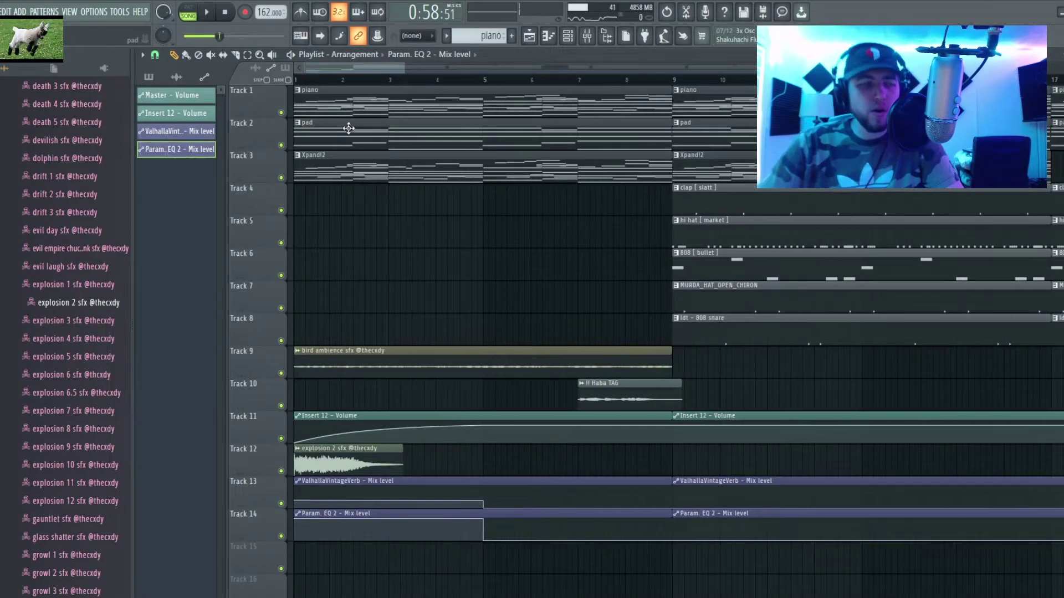
{"action": "key", "text": "F9"}
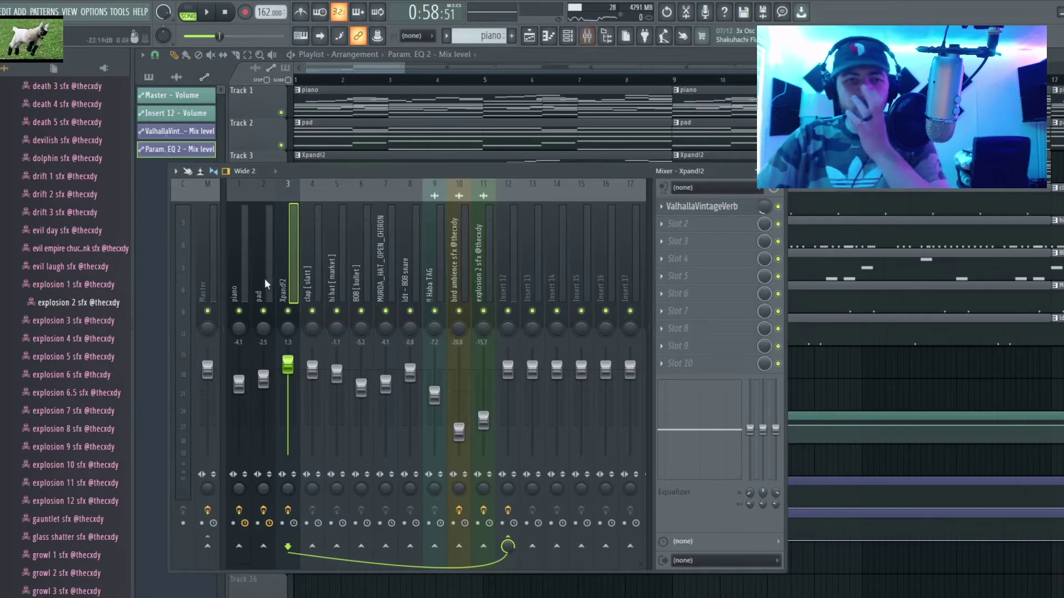
{"action": "scroll", "coordinate": [226, 279], "scroll_direction": "down", "scroll_amount": 2}
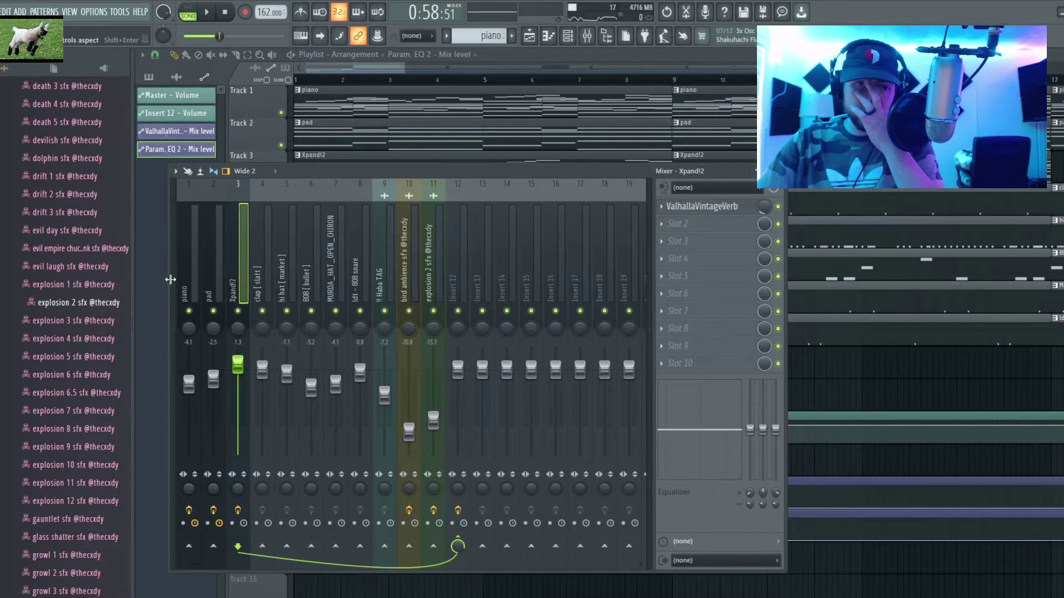
{"action": "scroll", "coordinate": [185, 279], "scroll_direction": "up", "scroll_amount": 2}
{"action": "left_click", "coordinate": [502, 266]}
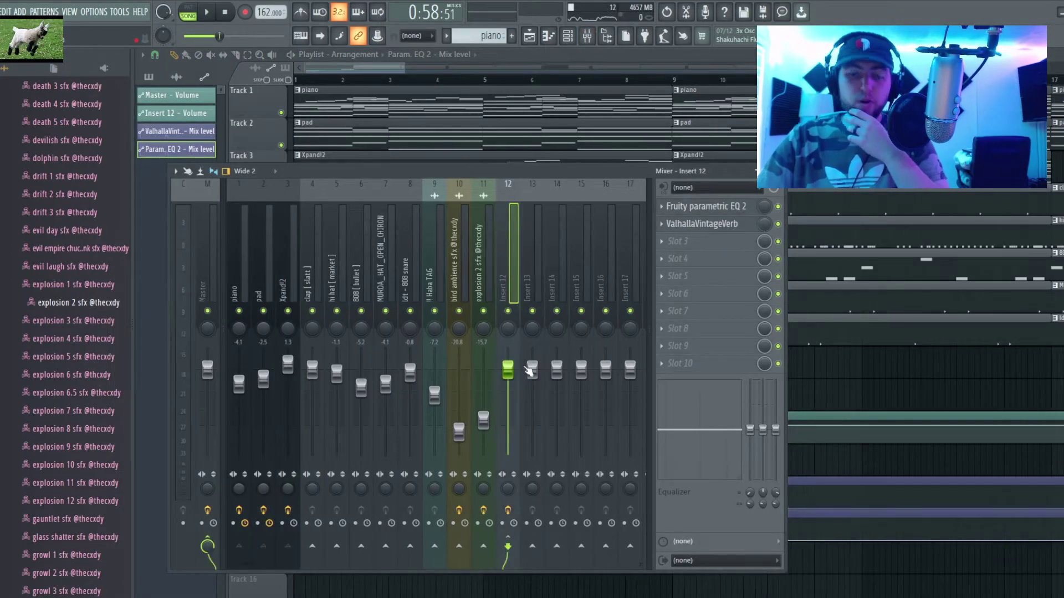
{"action": "left_click", "coordinate": [247, 299]}
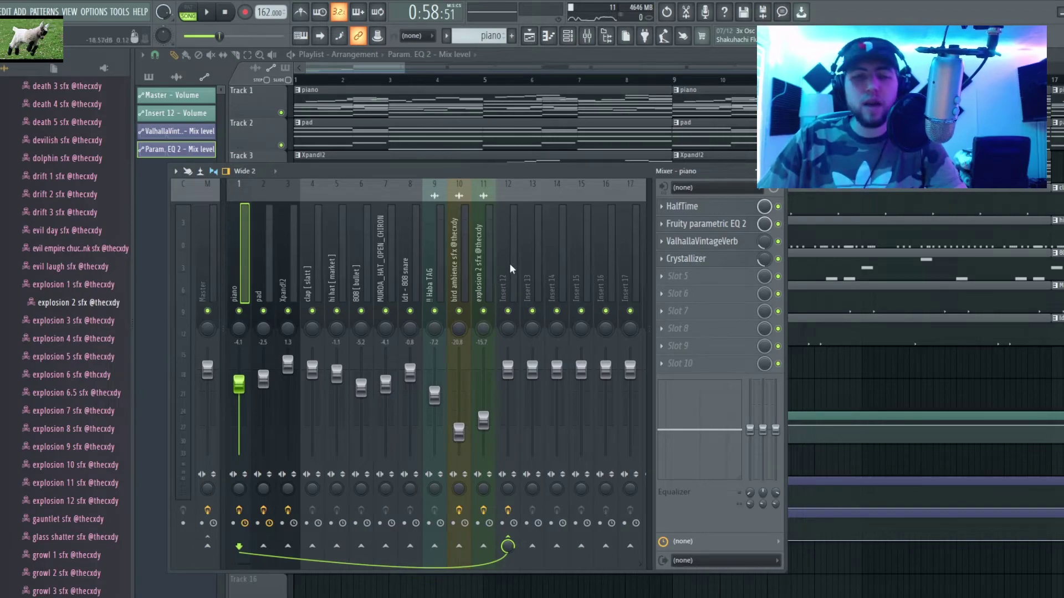
{"action": "left_click", "coordinate": [511, 277]}
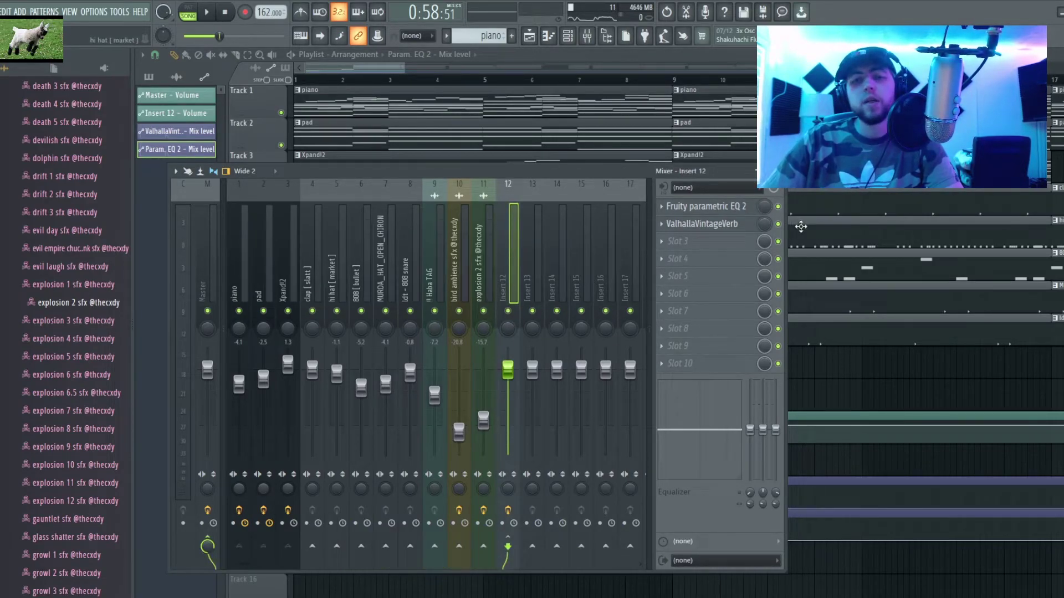
Inspect the Fruity parametric EQ 2 and ValhallaVintageVerb settings on Insert 12, and close the mixer.
{"action": "left_click", "coordinate": [734, 208]}
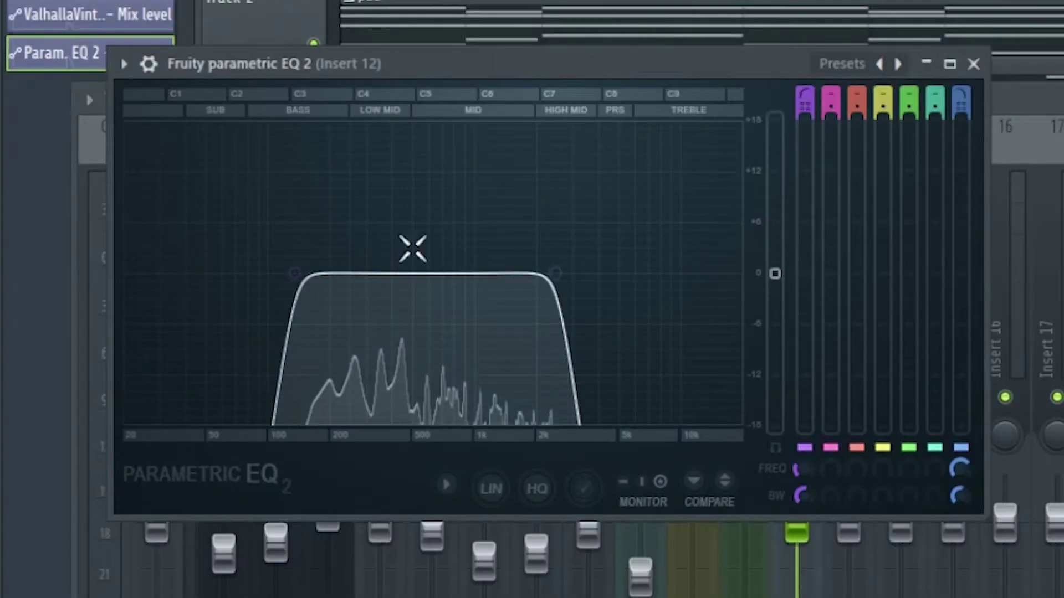
{"action": "left_click", "coordinate": [973, 64]}
{"action": "left_click", "coordinate": [726, 223]}
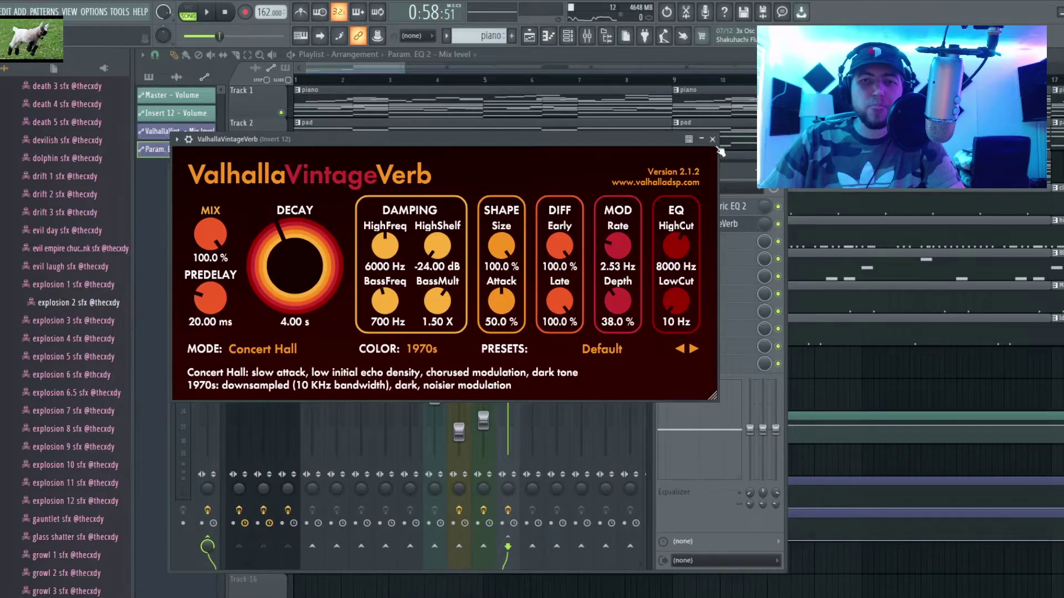
{"action": "left_click", "coordinate": [713, 139]}
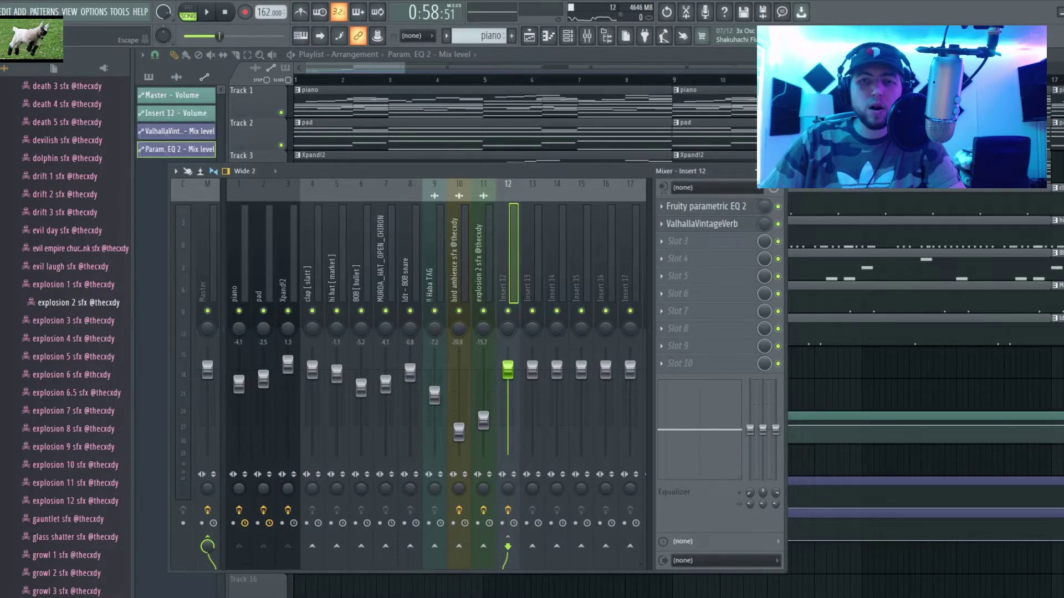
{"action": "left_click", "coordinate": [777, 172]}
Examine the Insert 12 volume, reverb mix and EQ mix automation clips across the intro in the playlist.
{"action": "scroll", "coordinate": [325, 400], "scroll_direction": "up", "scroll_amount": 3}
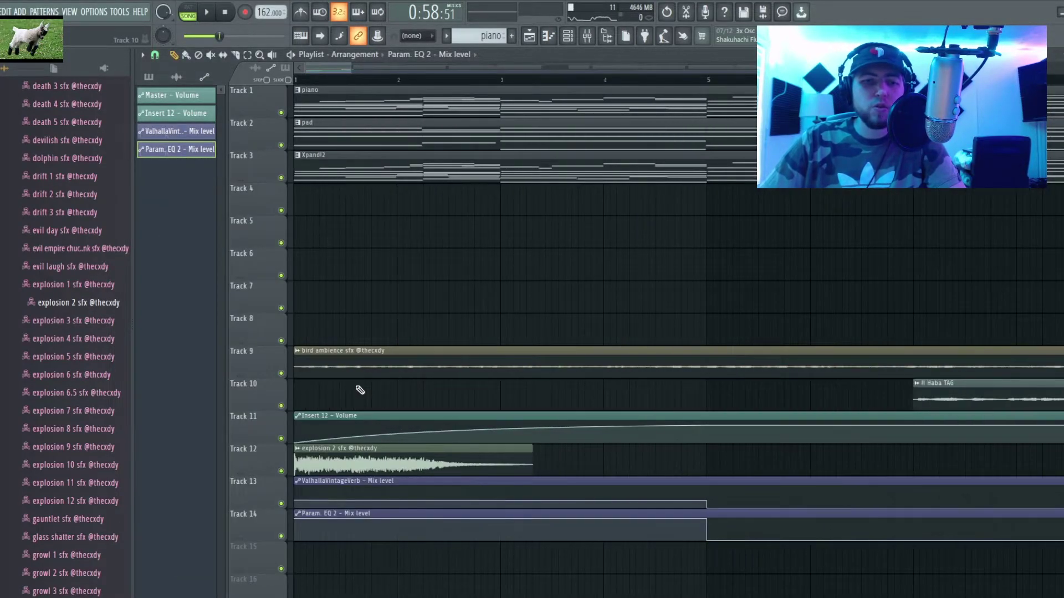
{"action": "scroll", "coordinate": [349, 403], "scroll_direction": "down", "scroll_amount": 2}
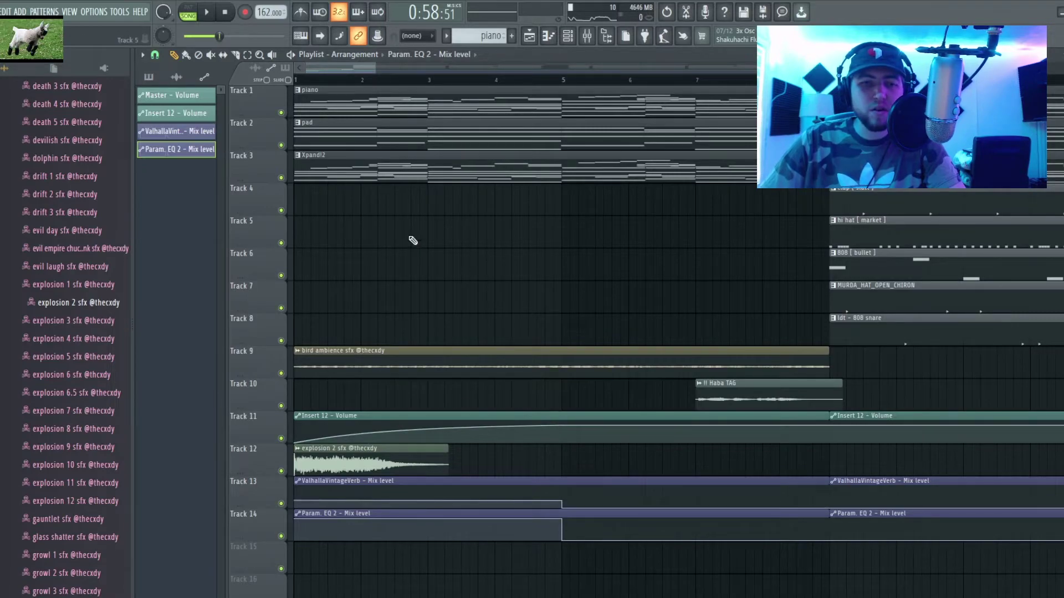
{"action": "scroll", "coordinate": [480, 415], "scroll_direction": "down", "scroll_amount": 2}
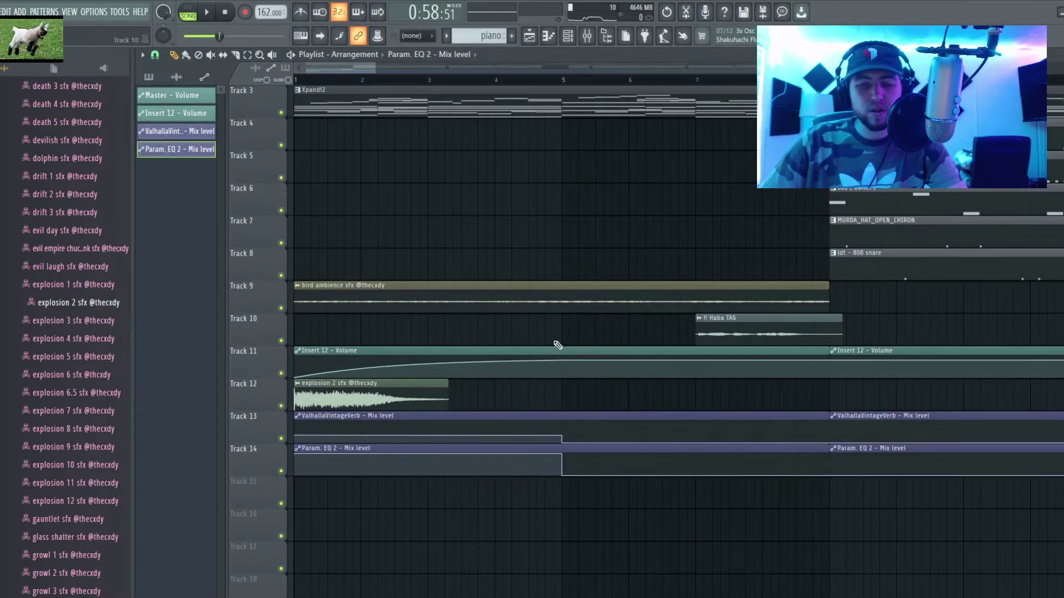
{"action": "scroll", "coordinate": [470, 527], "scroll_direction": "down", "scroll_amount": 5}
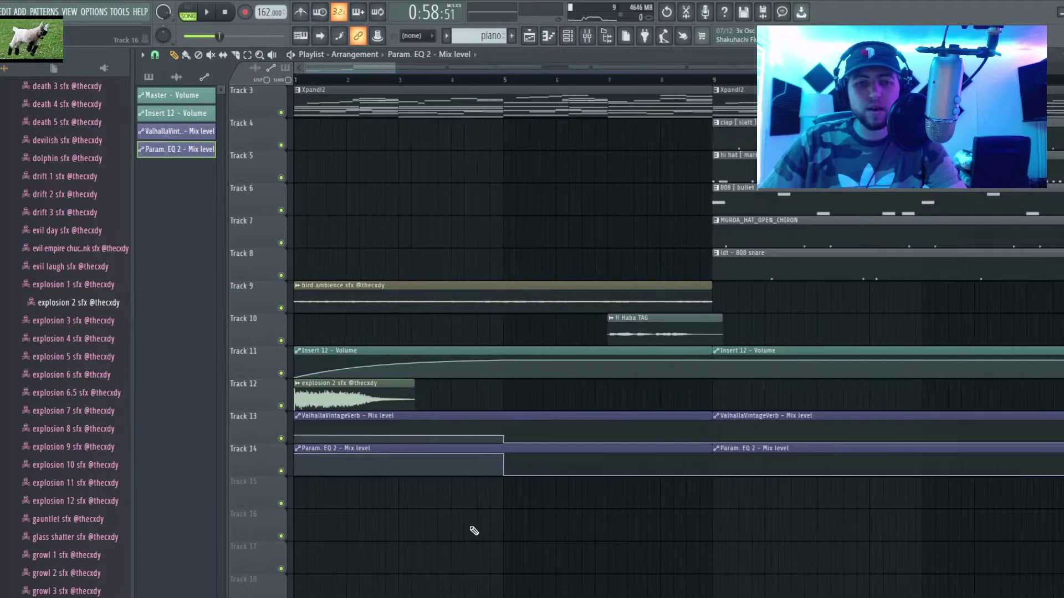
{"action": "scroll", "coordinate": [309, 550], "scroll_direction": "up", "scroll_amount": 2}
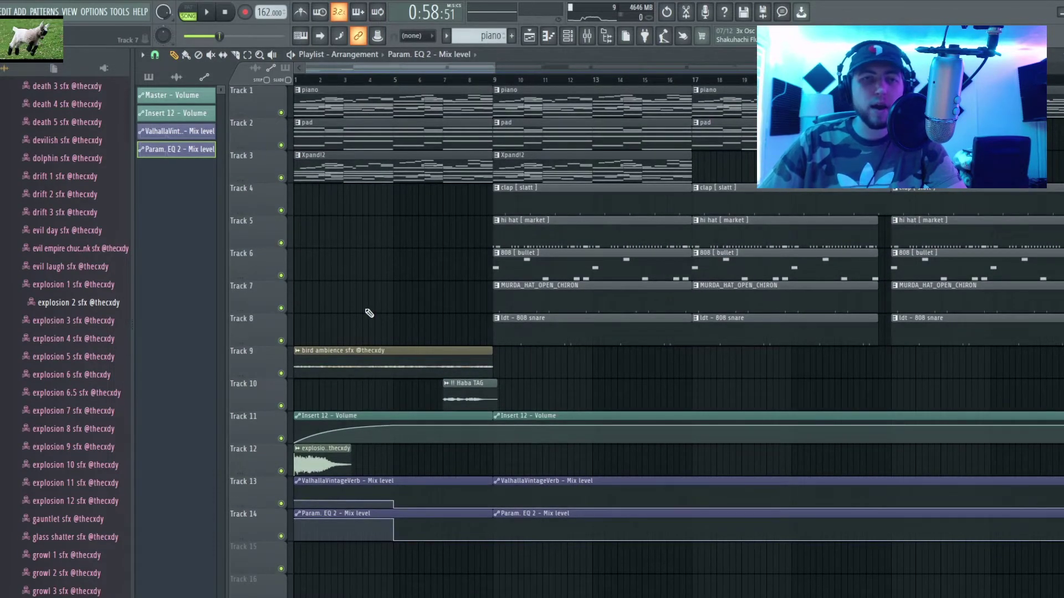